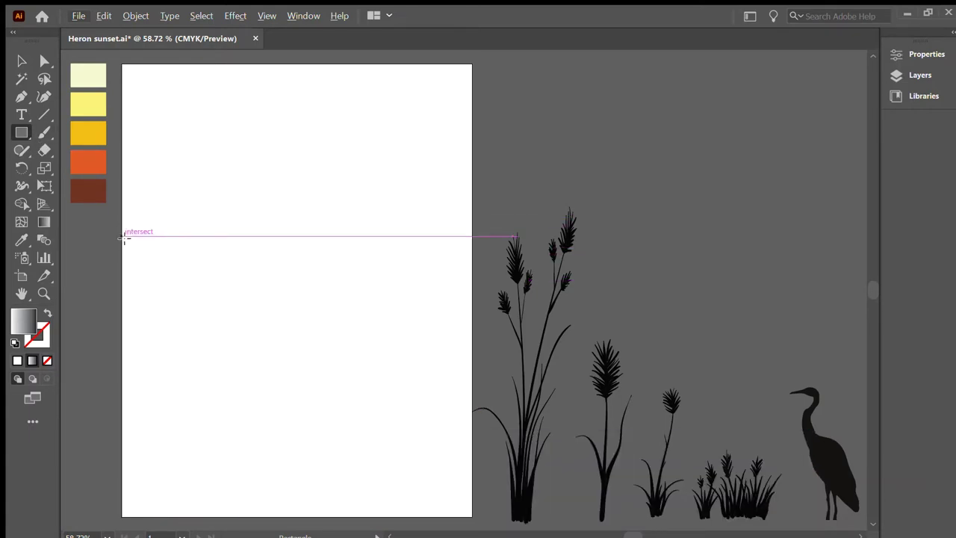
- Draw a rectangle over the lower artboard with a gold, pale-yellow and orange gradient
{"action": "left_click_drag", "start_coordinate": [122, 236], "coordinate": [472, 517]}
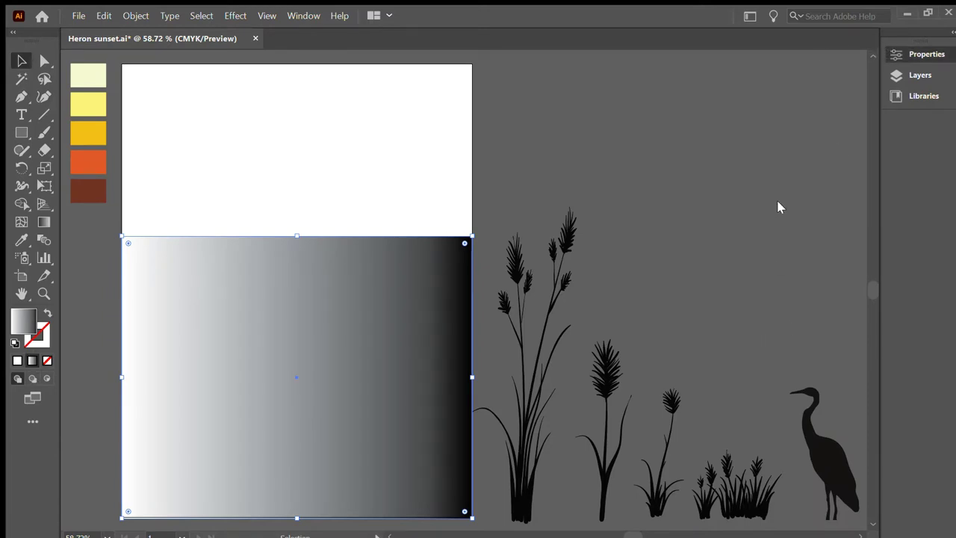
{"action": "key", "text": "g"}
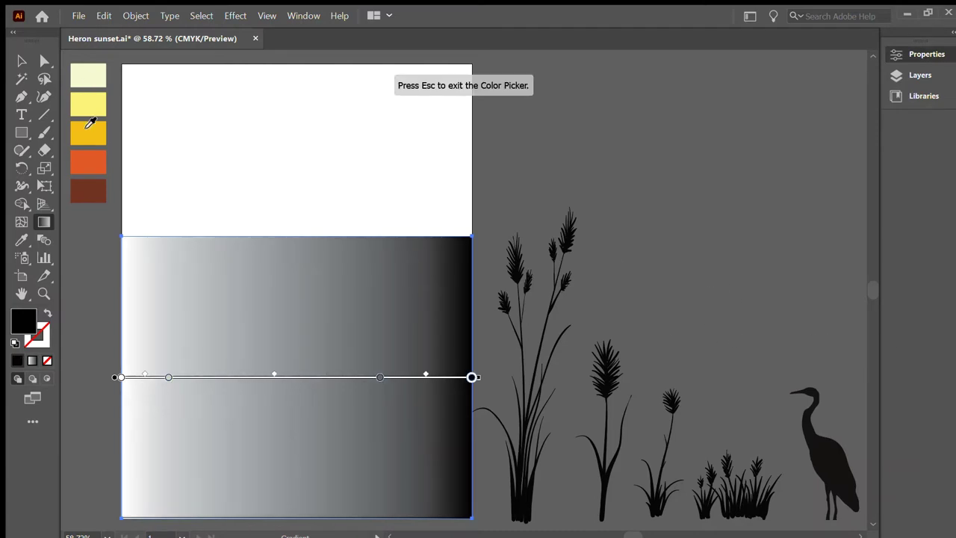
{"action": "left_click", "coordinate": [88, 163]}
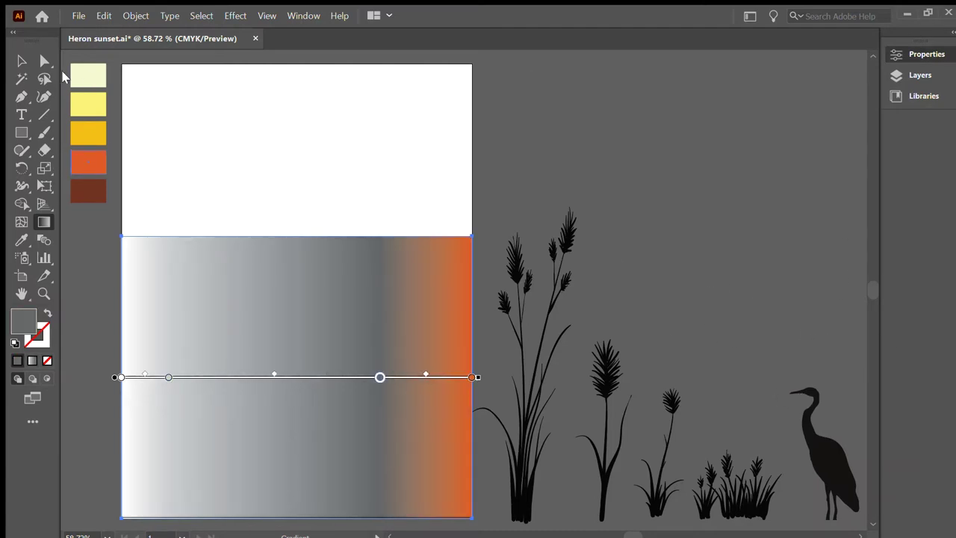
{"action": "left_click", "coordinate": [91, 133]}
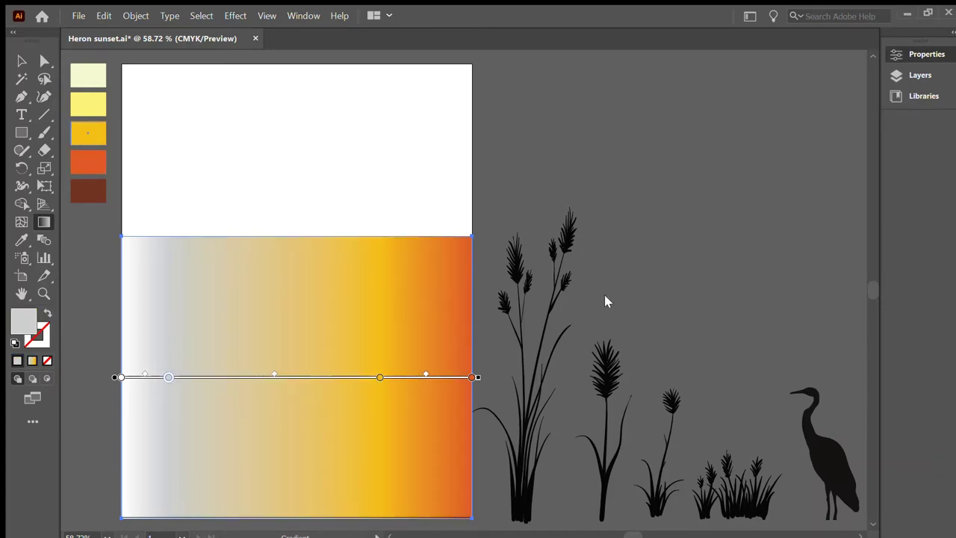
{"action": "left_click", "coordinate": [87, 104]}
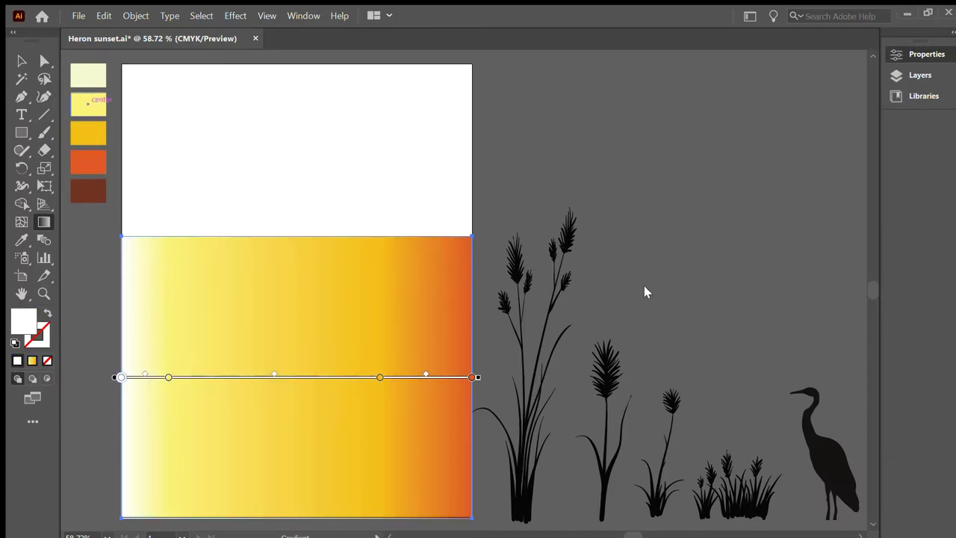
{"action": "left_click", "coordinate": [97, 142]}
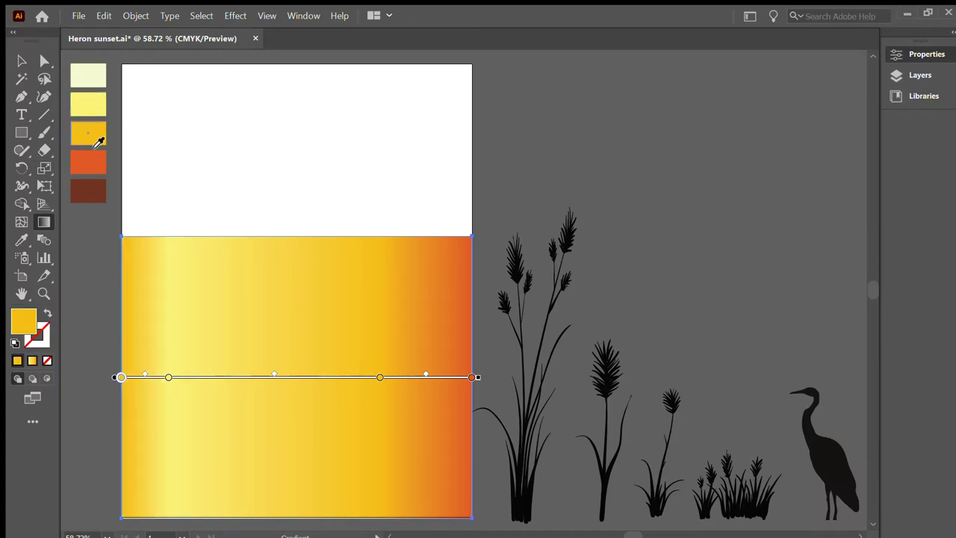
- Return to the Selection tool and reselect the gradient rectangle
{"action": "left_click", "coordinate": [22, 61]}
{"action": "left_click", "coordinate": [478, 410]}
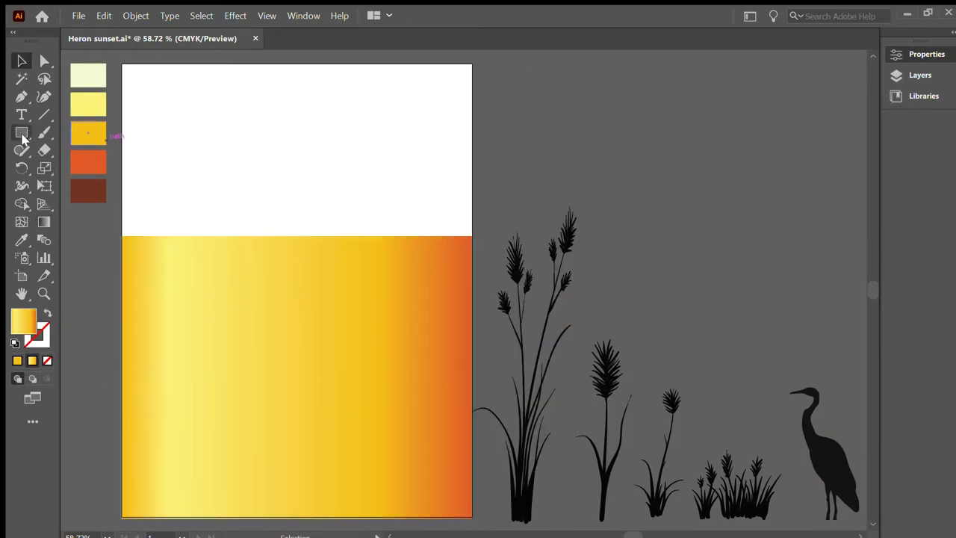
{"action": "left_click", "coordinate": [187, 334]}
- Redraw the rectangle's gradient horizontally so it ends orange, then deselect it
{"action": "key", "text": "g"}
{"action": "mouse_move", "coordinate": [118, 379]}
{"action": "left_mouse_down"}
{"action": "mouse_move", "coordinate": [560, 362]}
{"action": "mouse_move", "coordinate": [521, 360]}
{"action": "left_mouse_up"}
{"action": "key", "text": "v"}
{"action": "left_click", "coordinate": [280, 97]}
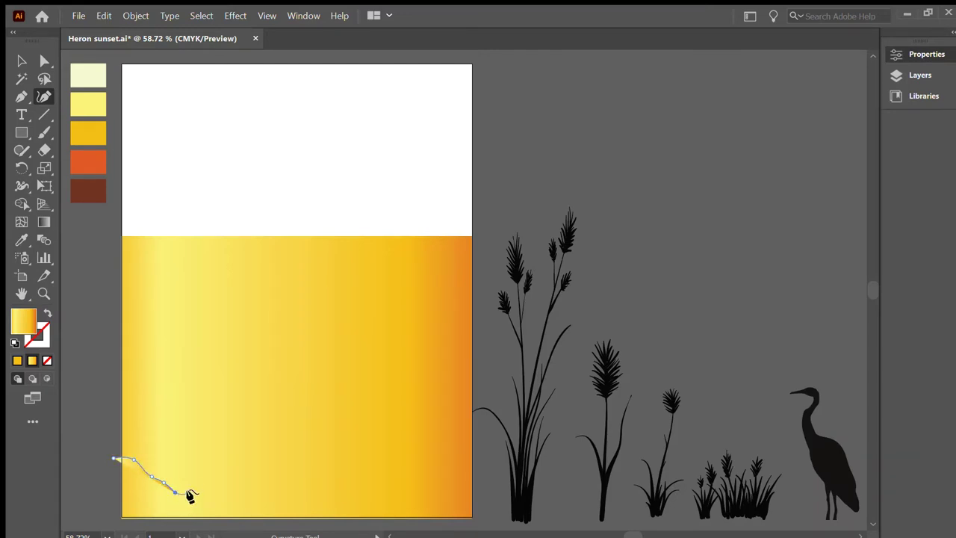
- Draw a closed wavy hill outline across the bottom of the artboard with the Curvature tool
{"action": "left_click", "coordinate": [264, 488]}
{"action": "left_click", "coordinate": [319, 474]}
{"action": "left_click", "coordinate": [366, 472]}
{"action": "left_click", "coordinate": [401, 454]}
{"action": "left_click", "coordinate": [446, 437]}
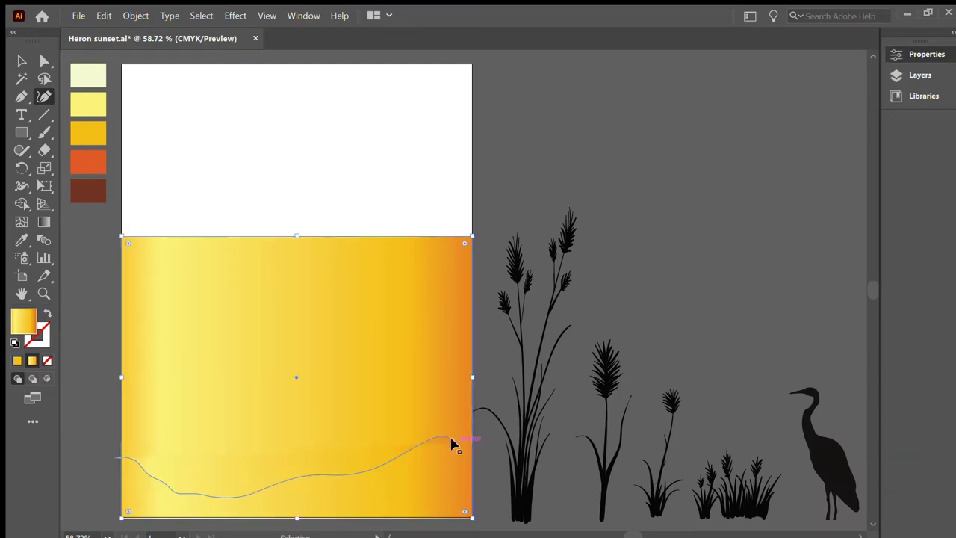
{"action": "left_click", "coordinate": [478, 426]}
{"action": "scroll", "coordinate": [474, 498], "scroll_direction": "down", "scroll_amount": 2}
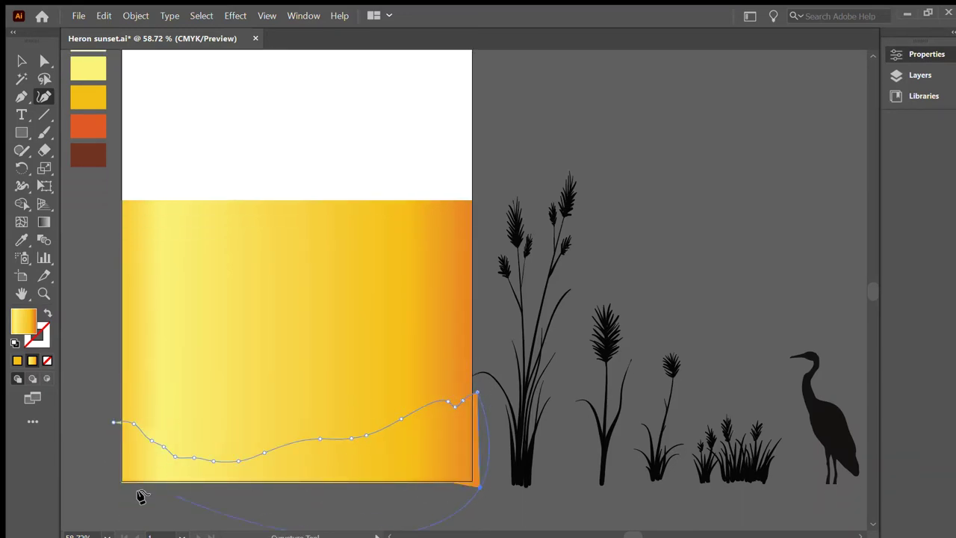
{"action": "left_click", "coordinate": [107, 486]}
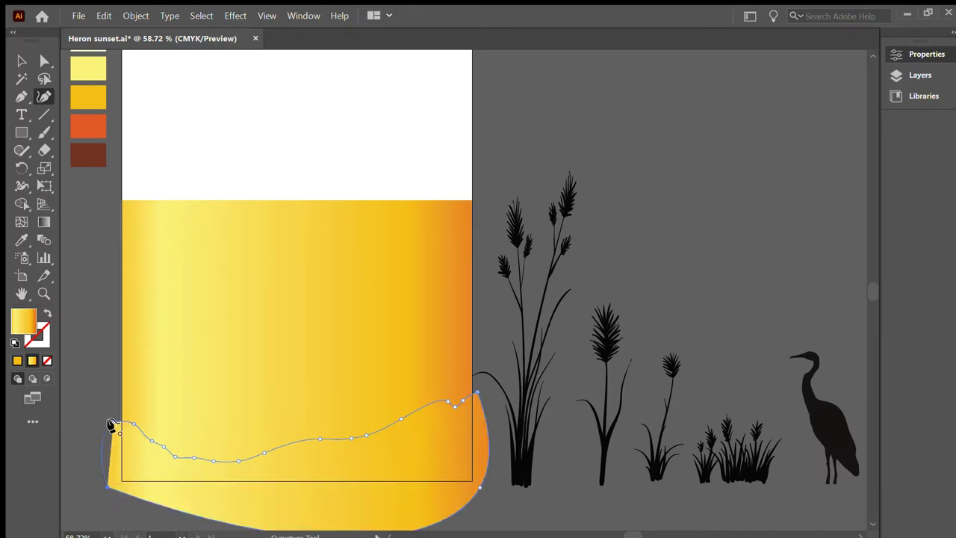
{"action": "double_click", "coordinate": [478, 486]}
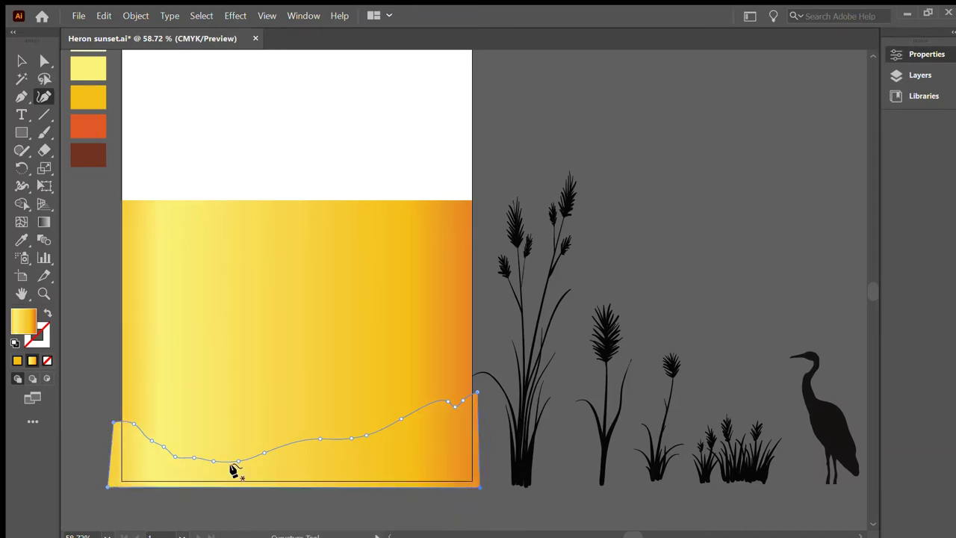
{"action": "left_click", "coordinate": [18, 359]}
{"action": "key", "text": "v"}
- Fill the hill shape solid black and deselect it
{"action": "left_click", "coordinate": [17, 360]}
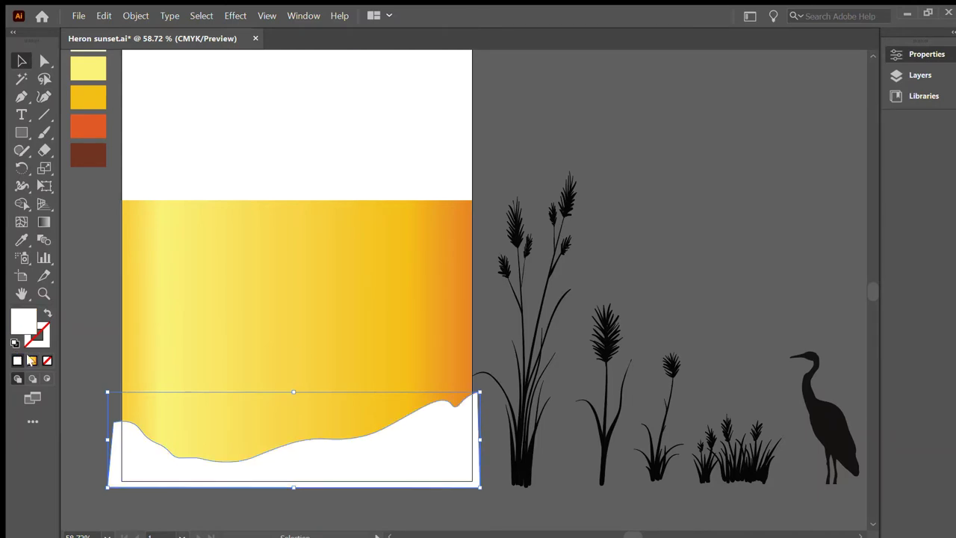
{"action": "left_click", "coordinate": [17, 361]}
{"action": "left_click", "coordinate": [542, 124]}
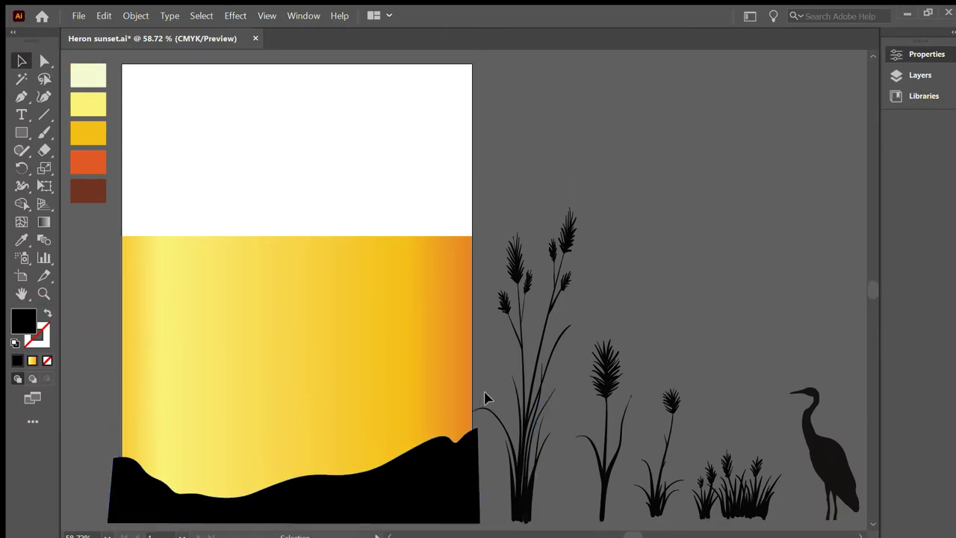
{"action": "scroll", "coordinate": [487, 397], "scroll_direction": "up", "scroll_amount": 1}
- Bring the black hill in front of the sunset gradient
{"action": "left_click_drag", "start_coordinate": [516, 457], "coordinate": [493, 407]}
{"action": "left_click", "coordinate": [435, 369]}
{"action": "left_click", "coordinate": [418, 458], "text": "shift"}
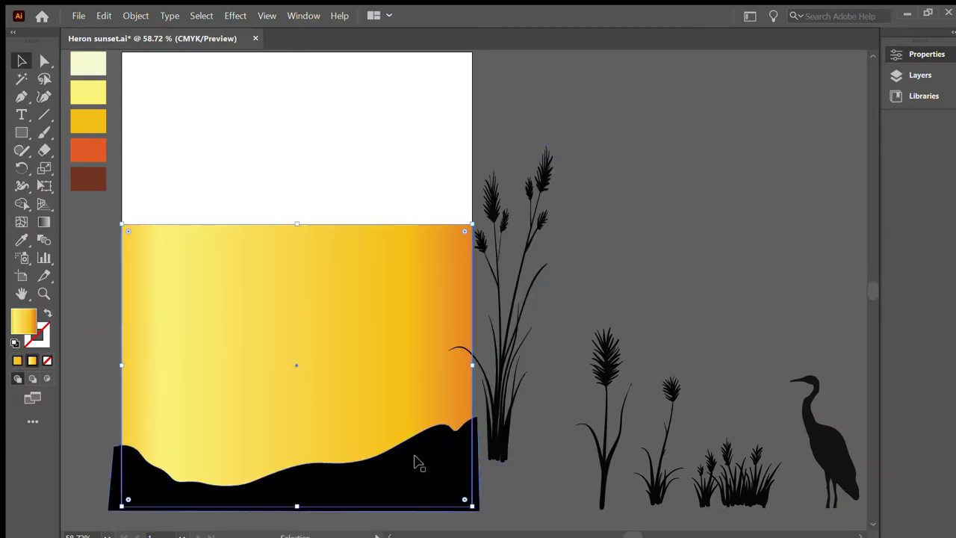
{"action": "key", "text": "ctrl+shift+bracketright"}
- Place and shrink the tall reed and more grass on the hill's right end
{"action": "mouse_move", "coordinate": [497, 418]}
{"action": "left_mouse_down"}
{"action": "mouse_move", "coordinate": [442, 325]}
{"action": "mouse_move", "coordinate": [459, 406]}
{"action": "left_mouse_up"}
{"action": "left_click_drag", "start_coordinate": [400, 139], "coordinate": [412, 162]}
{"action": "left_click_drag", "start_coordinate": [598, 478], "coordinate": [418, 441]}
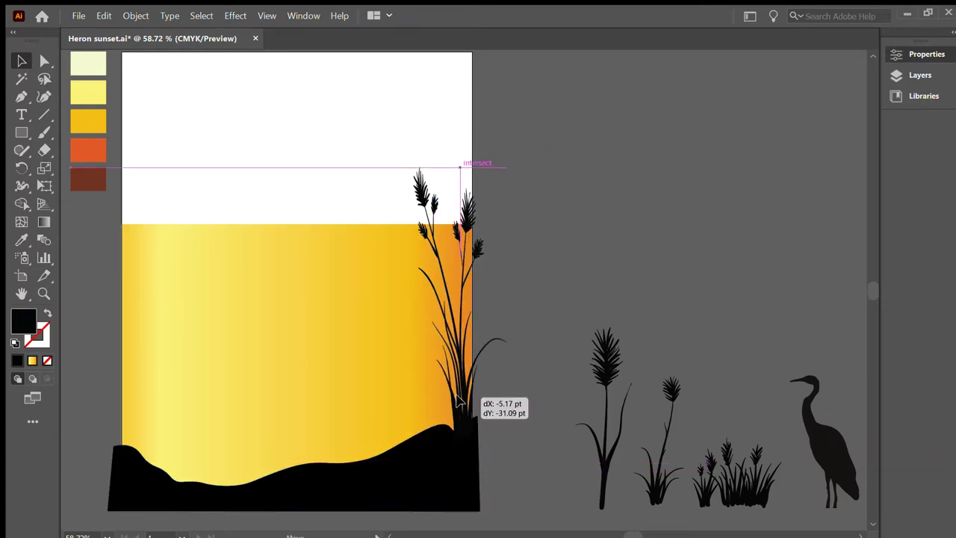
{"action": "left_click_drag", "start_coordinate": [669, 448], "coordinate": [418, 418]}
- Copy a grass clump and reed to the hill's left side and bring in the heron
{"action": "mouse_move", "coordinate": [736, 478]}
{"action": "left_mouse_down"}
{"action": "mouse_move", "coordinate": [416, 448]}
{"action": "mouse_move", "coordinate": [206, 478]}
{"action": "mouse_move", "coordinate": [135, 460]}
{"action": "mouse_move", "coordinate": [173, 483]}
{"action": "mouse_move", "coordinate": [206, 481]}
{"action": "left_mouse_up"}
{"action": "left_click_drag", "start_coordinate": [422, 366], "coordinate": [153, 374]}
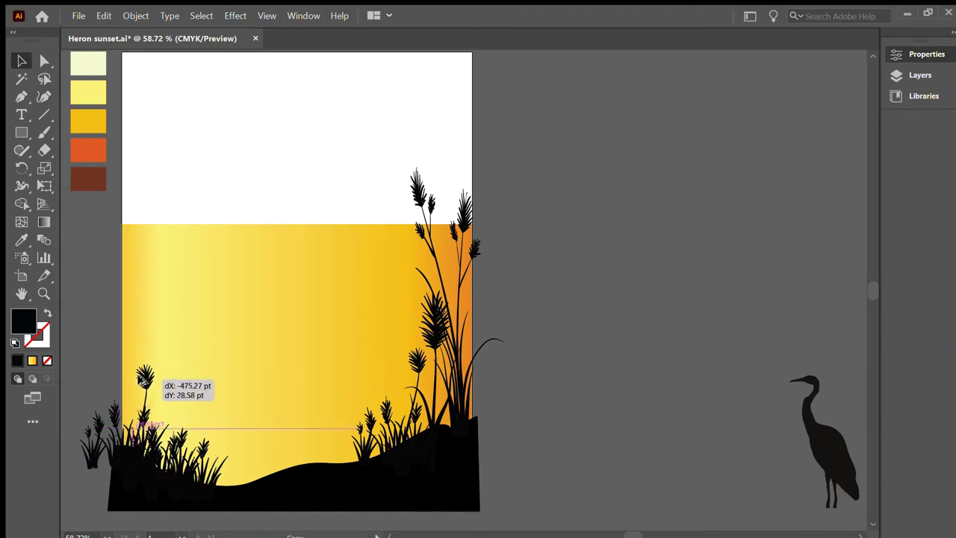
{"action": "left_click_drag", "start_coordinate": [113, 420], "coordinate": [171, 369]}
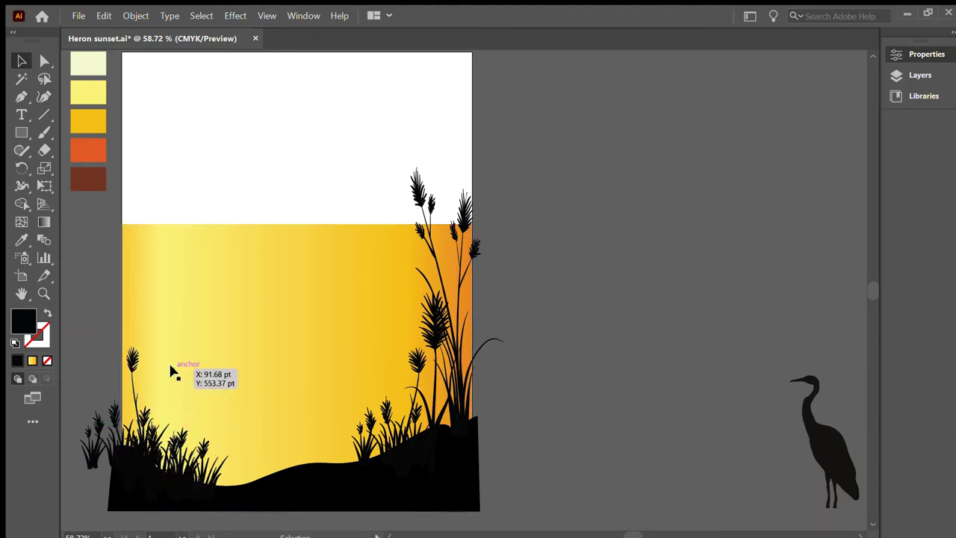
{"action": "mouse_move", "coordinate": [834, 448]}
{"action": "left_mouse_down"}
{"action": "mouse_move", "coordinate": [308, 307]}
{"action": "mouse_move", "coordinate": [377, 334]}
{"action": "left_mouse_up"}
- Scale the heron to stand on the hill and flip a copy beneath it
{"action": "left_click_drag", "start_coordinate": [331, 267], "coordinate": [289, 144]}
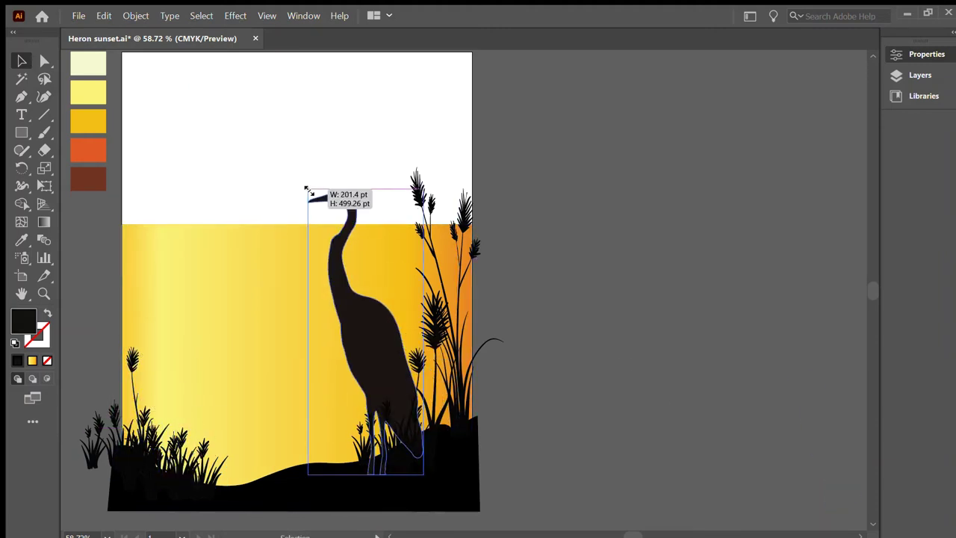
{"action": "left_click_drag", "start_coordinate": [333, 285], "coordinate": [376, 288]}
{"action": "left_click_drag", "start_coordinate": [330, 188], "coordinate": [286, 132]}
{"action": "key", "text": "ctrl+minus"}
{"action": "key", "text": "ctrl+minus"}
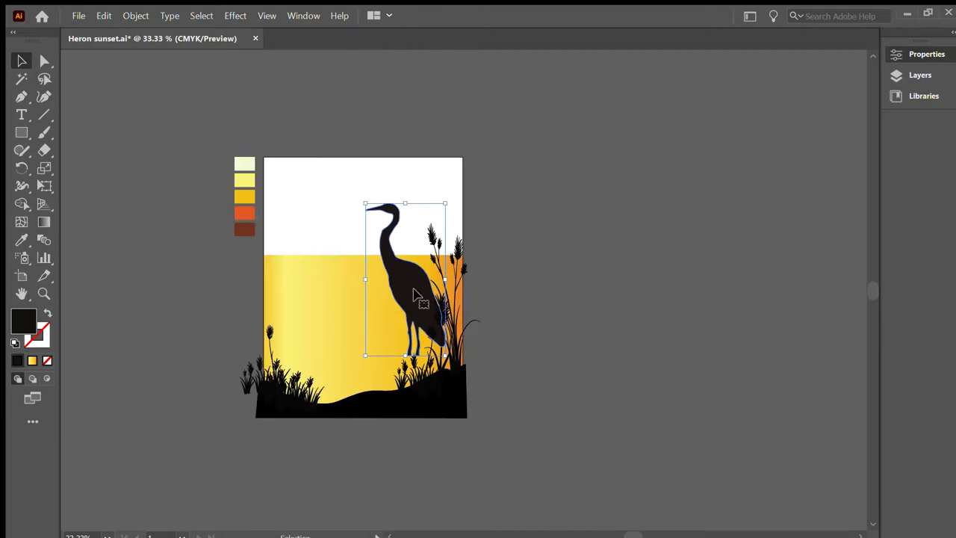
{"action": "left_click_drag", "start_coordinate": [351, 195], "coordinate": [379, 244]}
{"action": "left_click_drag", "start_coordinate": [430, 292], "coordinate": [415, 299]}
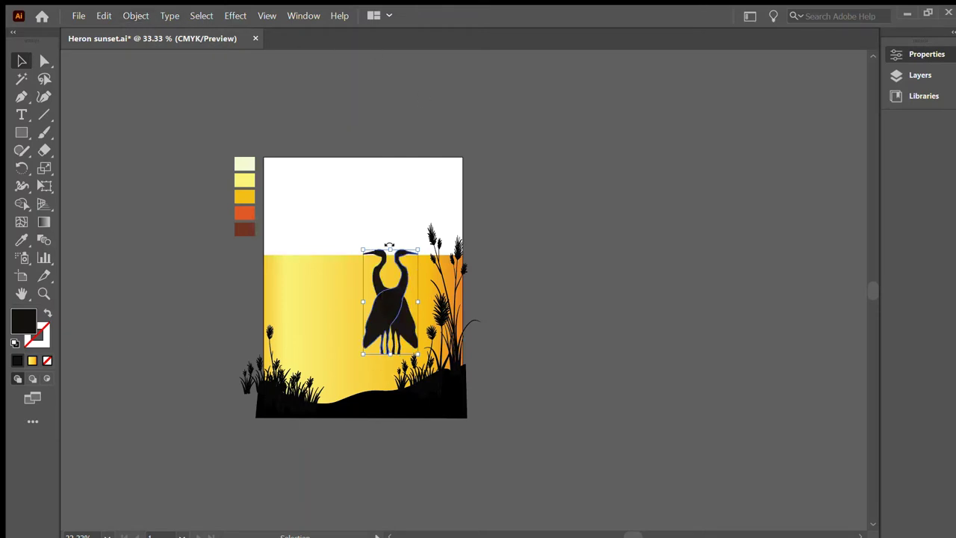
{"action": "left_click_drag", "start_coordinate": [389, 249], "coordinate": [440, 468]}
- Wrinkle the reflected heron's outline, then undo the overly heavy rippling
{"action": "key", "text": "ctrl+plus"}
{"action": "key", "text": "ctrl+plus"}
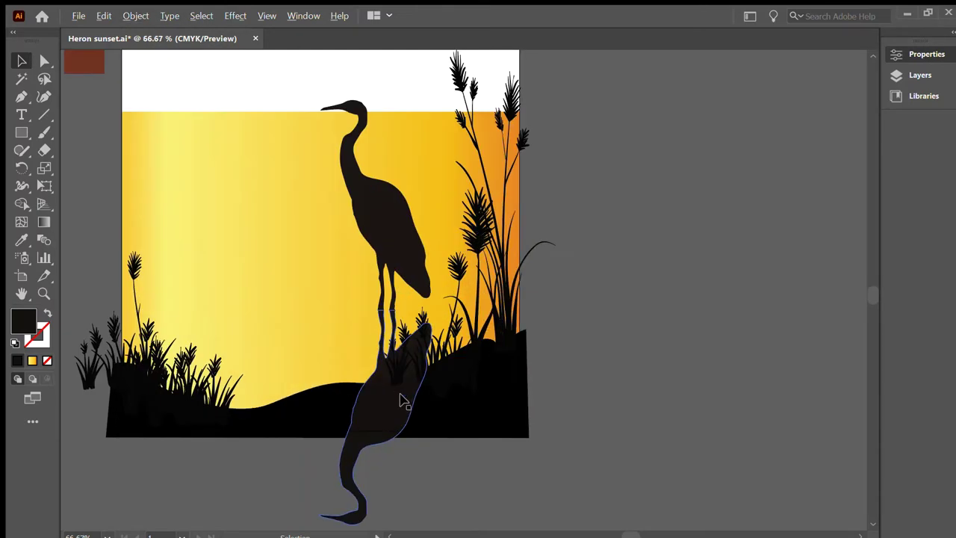
{"action": "left_click", "coordinate": [383, 392]}
{"action": "left_click", "coordinate": [21, 132]}
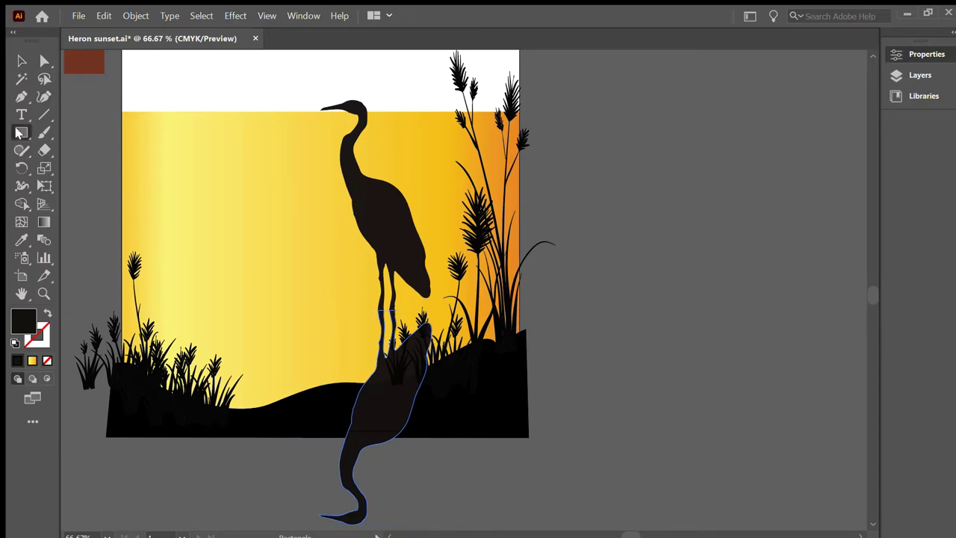
{"action": "left_click", "coordinate": [21, 185]}
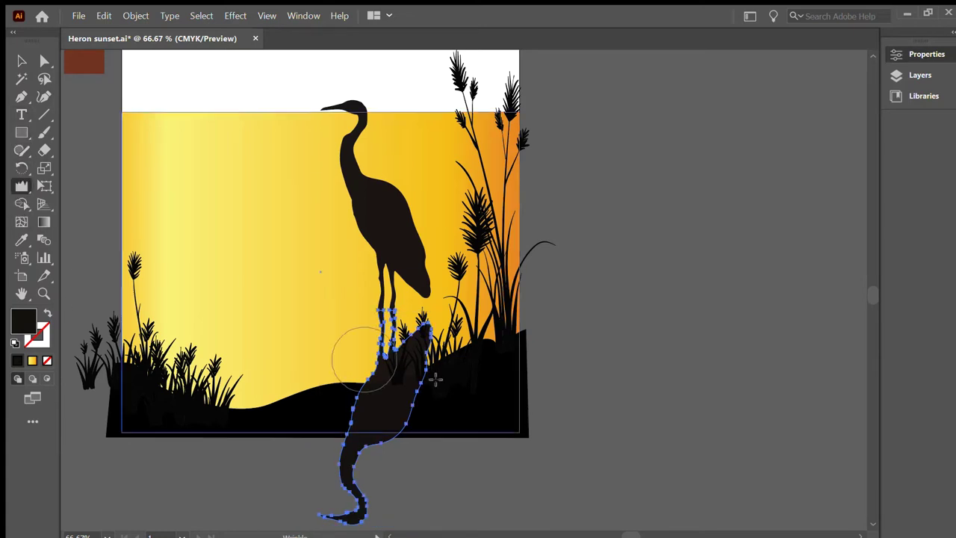
{"action": "left_click", "coordinate": [385, 351], "text": "ctrl"}
{"action": "left_click", "coordinate": [384, 351]}
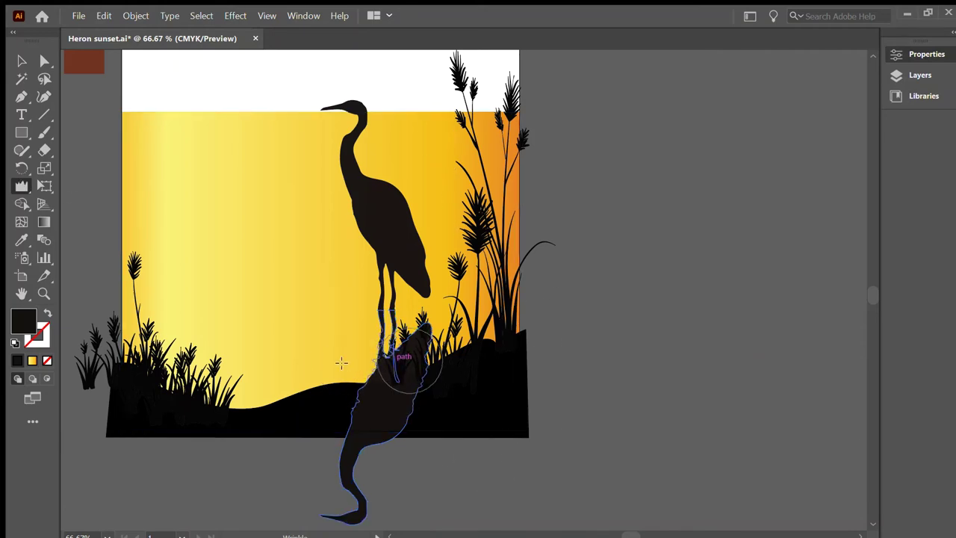
{"action": "left_click_drag", "start_coordinate": [396, 340], "coordinate": [410, 405]}
{"action": "scroll", "coordinate": [407, 365], "scroll_direction": "up", "scroll_amount": 4}
{"action": "key", "text": "ctrl+z"}
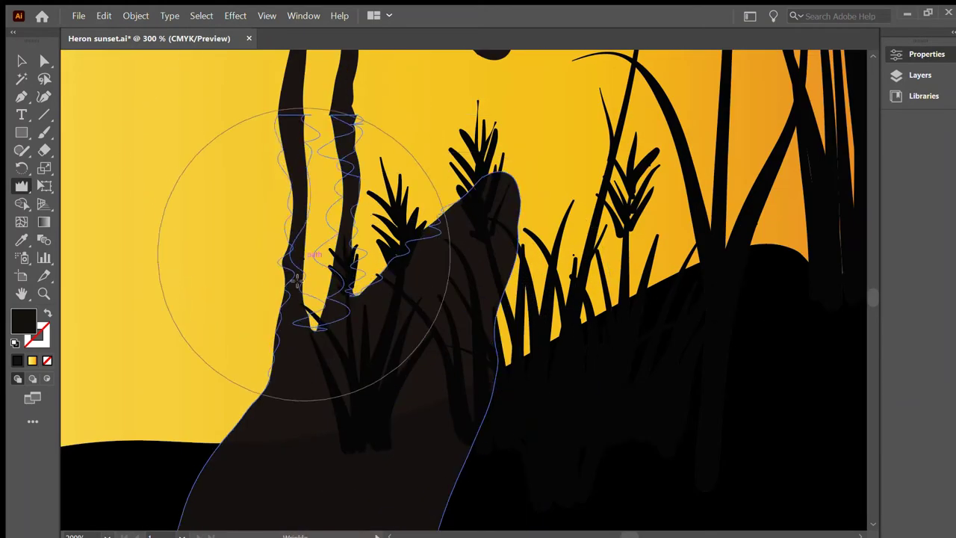
- Ripple the reflection's edge into gentle waves and draw a circle for the sun
{"action": "left_click_drag", "start_coordinate": [363, 351], "coordinate": [537, 374]}
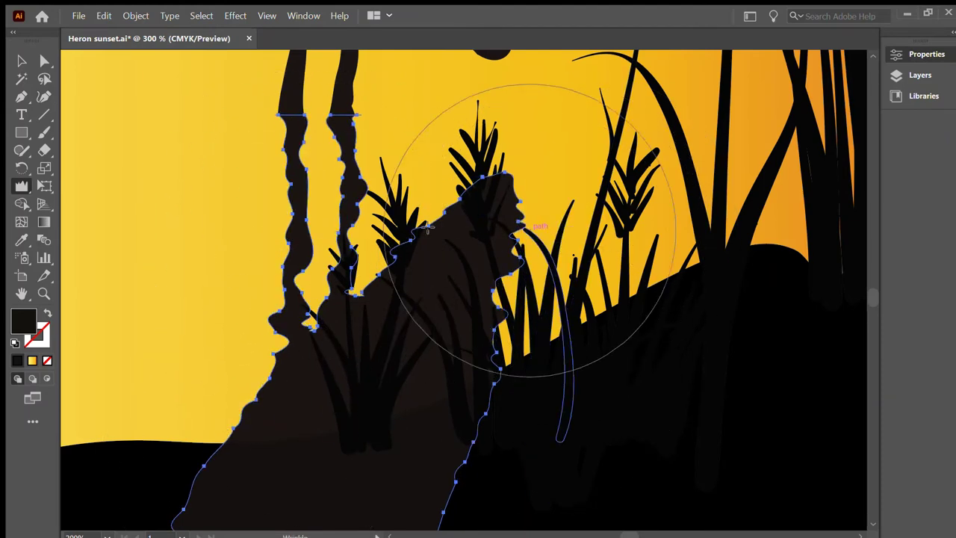
{"action": "key", "text": "a"}
{"action": "scroll", "coordinate": [421, 283], "scroll_direction": "down", "scroll_amount": 5}
{"action": "scroll", "coordinate": [363, 271], "scroll_direction": "down", "scroll_amount": 3}
{"action": "scroll", "coordinate": [457, 157], "scroll_direction": "up", "scroll_amount": 2}
{"action": "scroll", "coordinate": [457, 156], "scroll_direction": "up", "scroll_amount": 1}
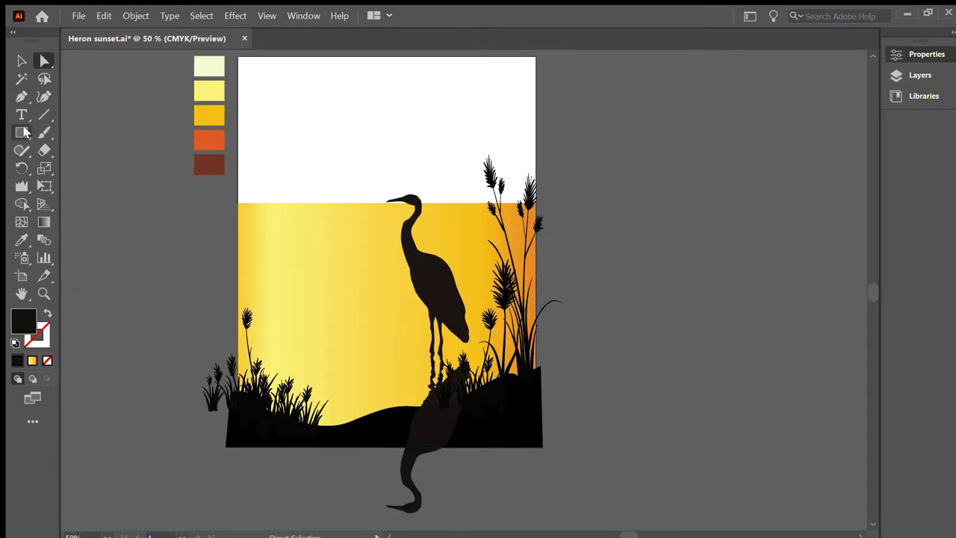
{"action": "key", "text": "l"}
{"action": "mouse_move", "coordinate": [308, 166]}
{"action": "left_mouse_down"}
{"action": "mouse_move", "coordinate": [352, 211]}
{"action": "mouse_move", "coordinate": [341, 190]}
{"action": "left_mouse_up"}
- Fill the sun pale yellow and place a radial-gradient sky rectangle behind the scene
{"action": "key", "text": "v"}
{"action": "left_click", "coordinate": [210, 66]}
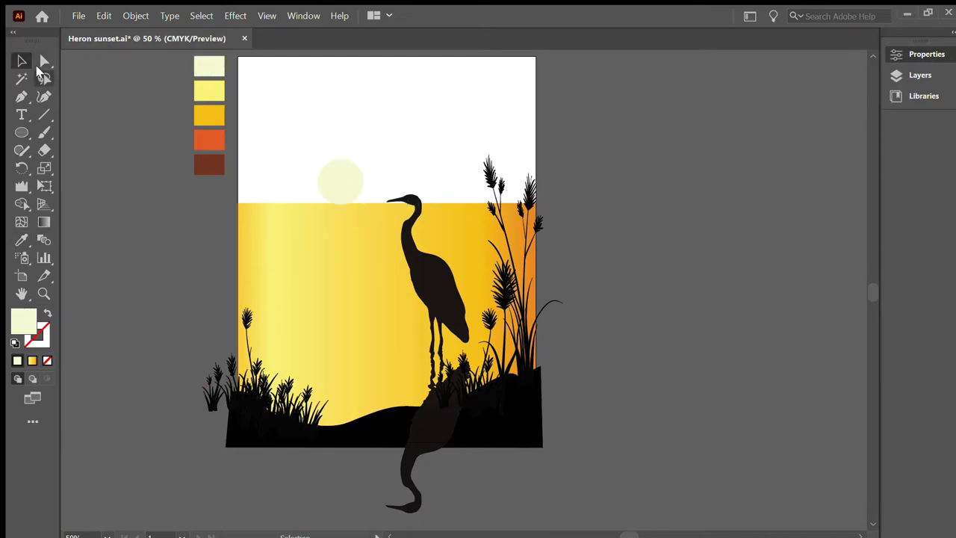
{"action": "left_click_drag", "start_coordinate": [238, 57], "coordinate": [535, 308]}
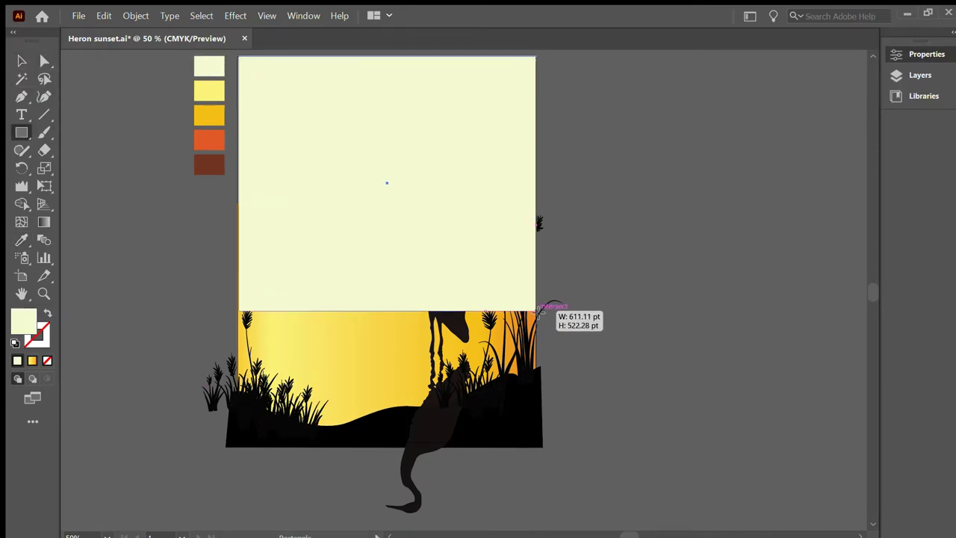
{"action": "left_click", "coordinate": [32, 360]}
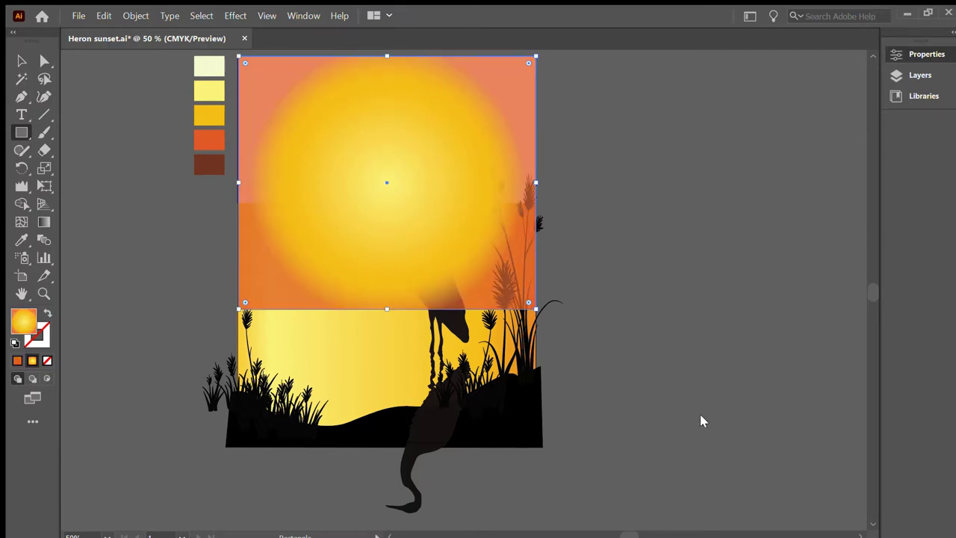
{"action": "mouse_move", "coordinate": [418, 262]}
{"action": "left_mouse_down"}
{"action": "mouse_move", "coordinate": [459, 239]}
{"action": "mouse_move", "coordinate": [410, 239]}
{"action": "mouse_move", "coordinate": [394, 226]}
{"action": "mouse_move", "coordinate": [526, 185]}
{"action": "mouse_move", "coordinate": [363, 59]}
{"action": "mouse_move", "coordinate": [352, 167]}
{"action": "mouse_move", "coordinate": [537, 338]}
{"action": "mouse_move", "coordinate": [571, 349]}
{"action": "left_mouse_up"}
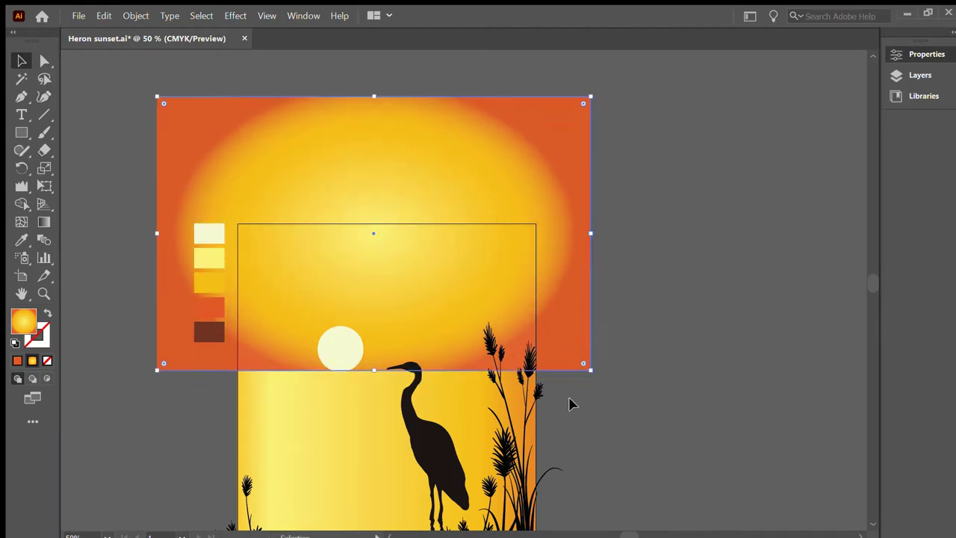
{"action": "left_click", "coordinate": [570, 399]}
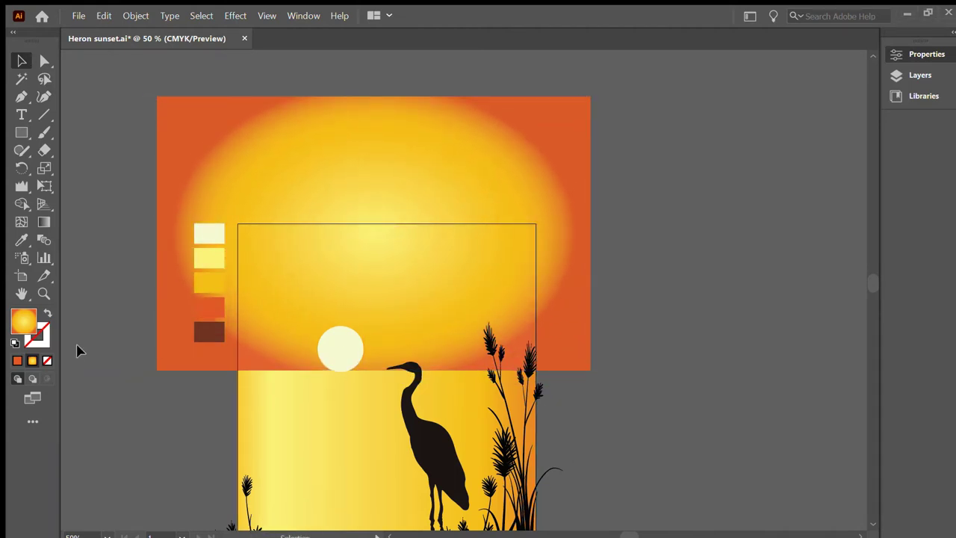
- Draw a shoreline silhouette along the left horizon with the Pen tool
{"action": "key", "text": "shift+grave"}
{"action": "scroll", "coordinate": [237, 370], "scroll_direction": "up", "scroll_amount": 3}
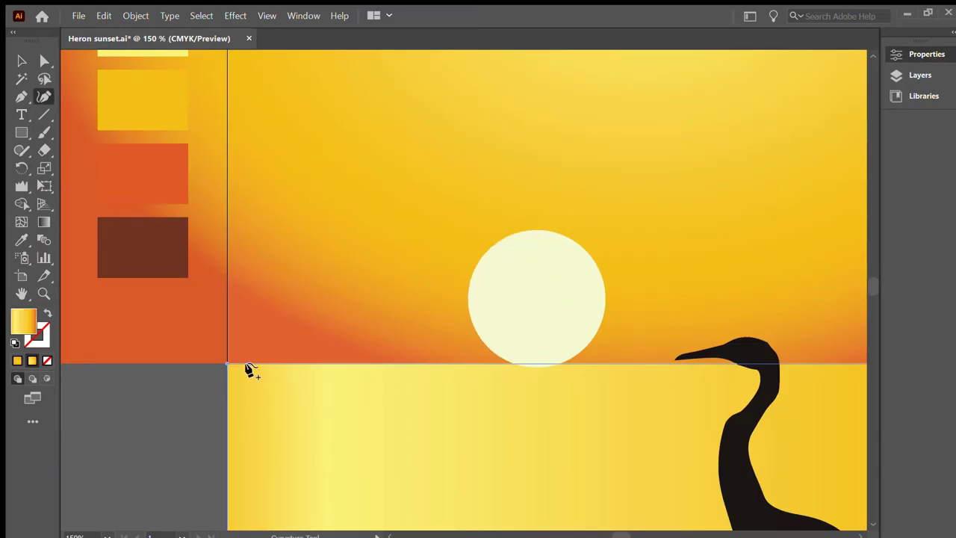
{"action": "left_click", "coordinate": [250, 365]}
{"action": "key", "text": "ctrl+z"}
{"action": "key", "text": "p"}
{"action": "mouse_move", "coordinate": [227, 368]}
{"action": "left_mouse_down"}
{"action": "mouse_move", "coordinate": [410, 367]}
{"action": "mouse_move", "coordinate": [375, 410]}
{"action": "mouse_move", "coordinate": [318, 396]}
{"action": "left_mouse_up"}
{"action": "scroll", "coordinate": [409, 366], "scroll_direction": "up", "scroll_amount": 3}
{"action": "scroll", "coordinate": [318, 397], "scroll_direction": "down", "scroll_amount": 3}
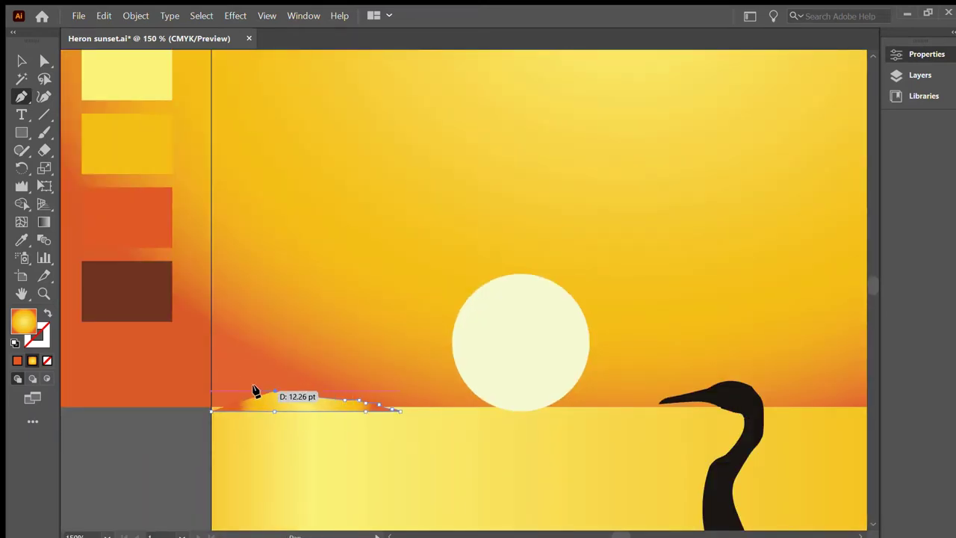
{"action": "left_click_drag", "start_coordinate": [195, 378], "coordinate": [210, 410]}
{"action": "key", "text": "v"}
{"action": "scroll", "coordinate": [132, 427], "scroll_direction": "down", "scroll_amount": 2}
{"action": "scroll", "coordinate": [192, 408], "scroll_direction": "up", "scroll_amount": 5}
{"action": "left_click_drag", "start_coordinate": [299, 442], "coordinate": [296, 437]}
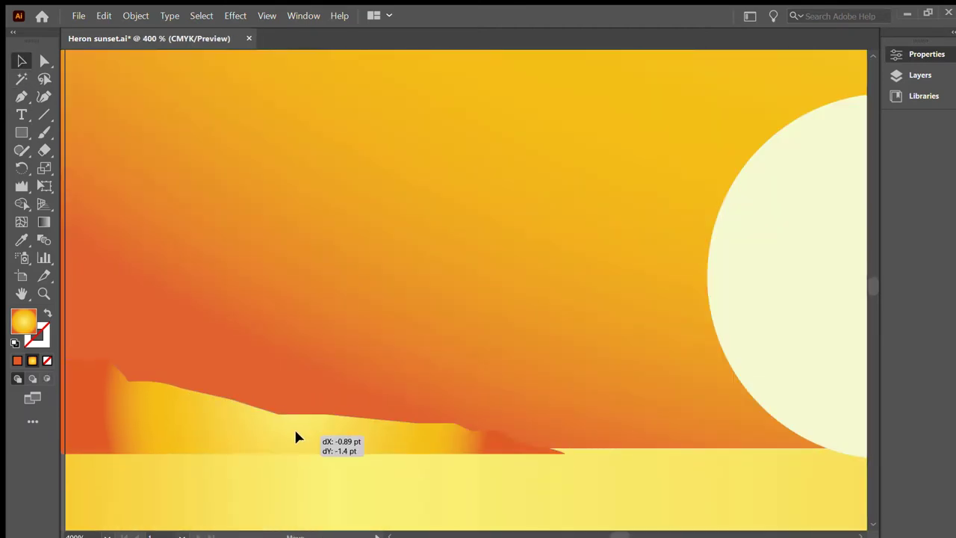
- Fill the shoreline dark, copy it to the right horizon, and widen both pieces
{"action": "scroll", "coordinate": [142, 426], "scroll_direction": "down", "scroll_amount": 3}
{"action": "scroll", "coordinate": [141, 418], "scroll_direction": "down", "scroll_amount": 1}
{"action": "left_click", "coordinate": [17, 361]}
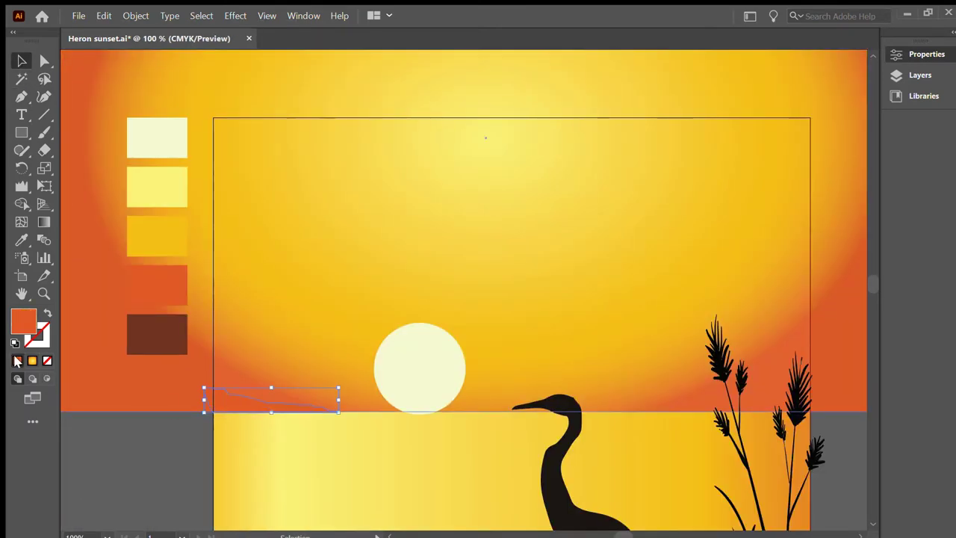
{"action": "left_click", "coordinate": [561, 448]}
{"action": "scroll", "coordinate": [160, 458], "scroll_direction": "down", "scroll_amount": 1}
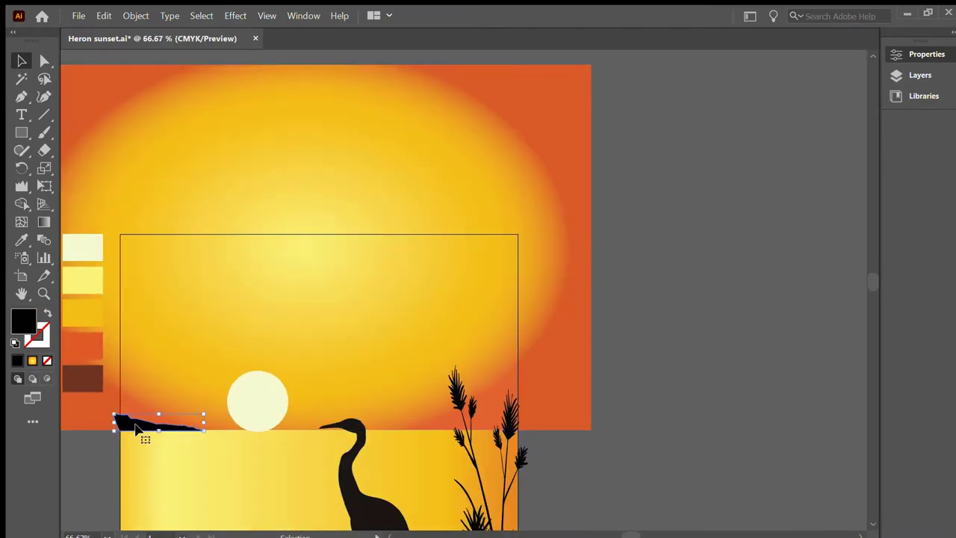
{"action": "left_click_drag", "start_coordinate": [137, 429], "coordinate": [498, 425]}
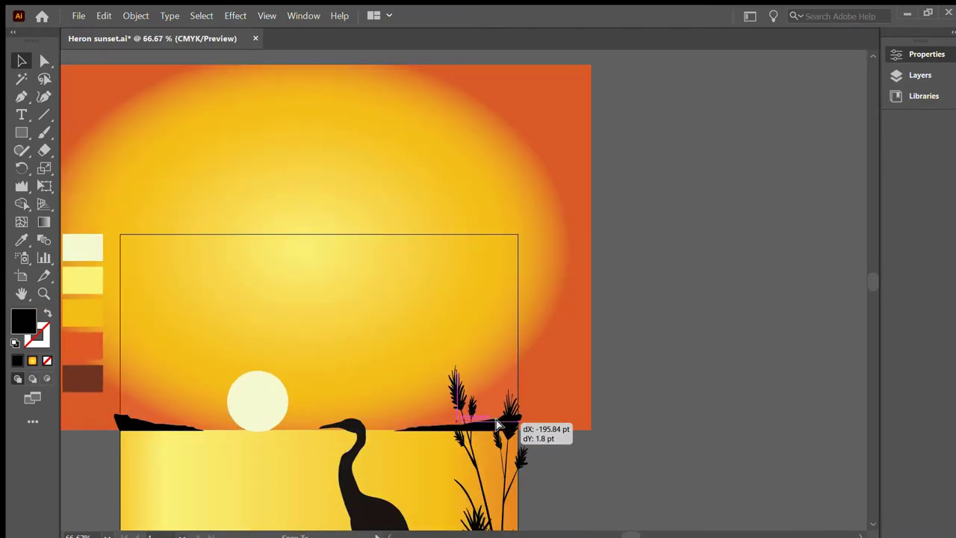
{"action": "left_click_drag", "start_coordinate": [498, 425], "coordinate": [527, 425]}
{"action": "scroll", "coordinate": [508, 419], "scroll_direction": "down", "scroll_amount": 1}
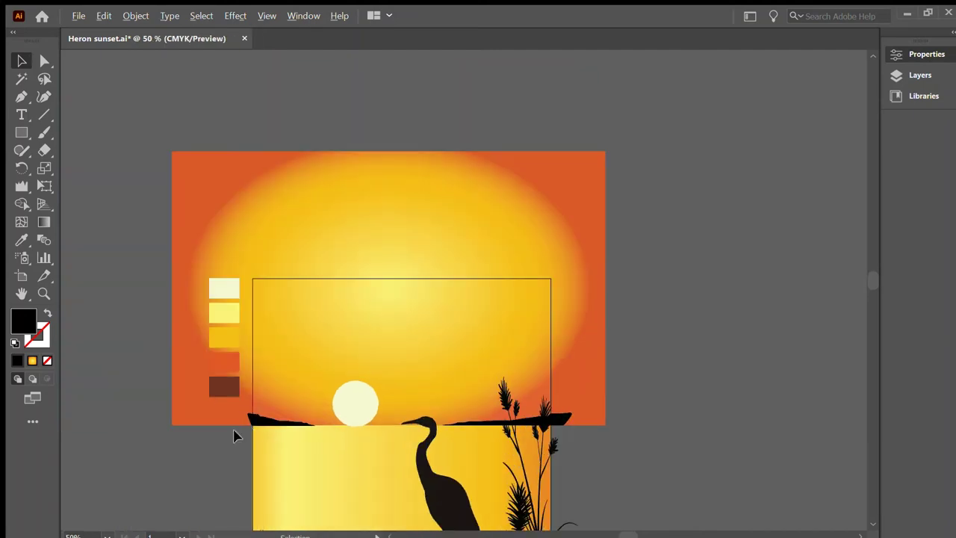
{"action": "left_click", "coordinate": [482, 424], "text": "shift"}
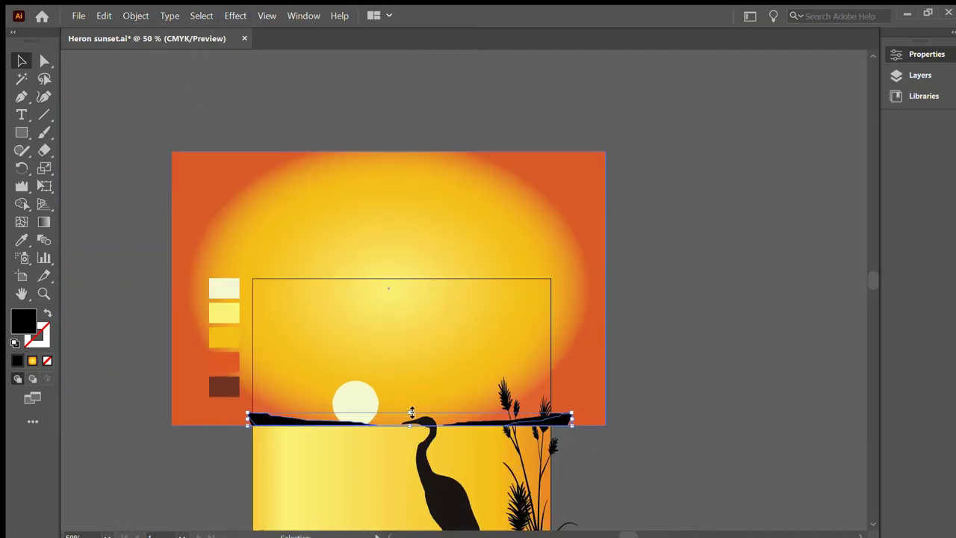
{"action": "mouse_move", "coordinate": [411, 418]}
{"action": "left_mouse_down"}
{"action": "mouse_move", "coordinate": [465, 439]}
{"action": "mouse_move", "coordinate": [409, 436]}
{"action": "left_mouse_up"}
{"action": "mouse_move", "coordinate": [571, 436]}
{"action": "left_mouse_down"}
{"action": "mouse_move", "coordinate": [583, 442]}
{"action": "mouse_move", "coordinate": [573, 443]}
{"action": "left_mouse_up"}
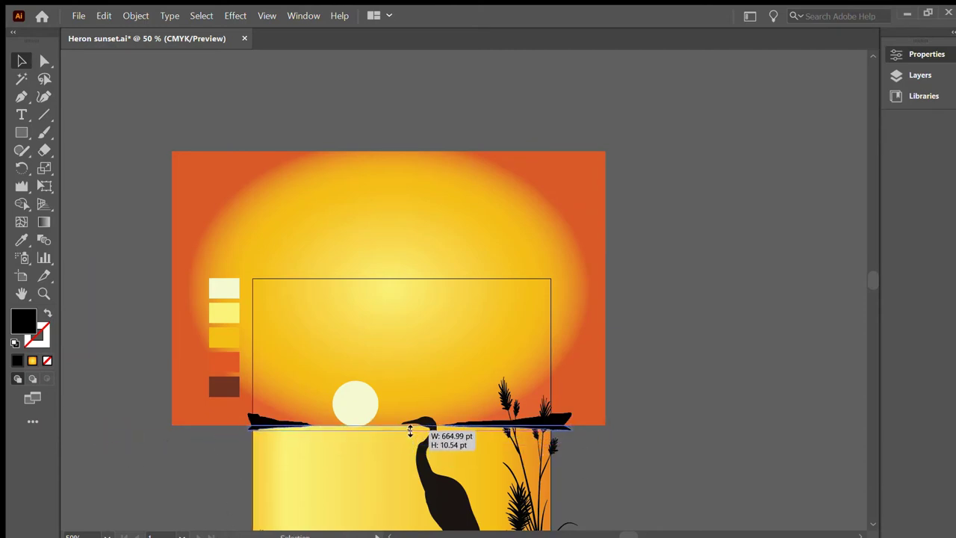
- Select both shoreline pieces and ripple their lower edges with the Wrinkle tool
{"action": "left_click", "coordinate": [284, 431]}
{"action": "key", "text": "ctrl+plus"}
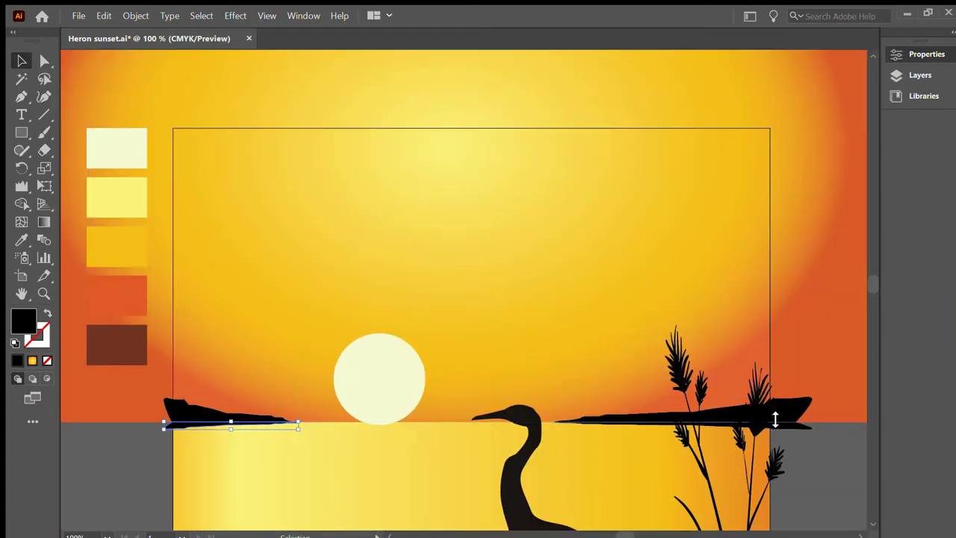
{"action": "left_click", "coordinate": [790, 427], "text": "shift"}
{"action": "left_click", "coordinate": [22, 222]}
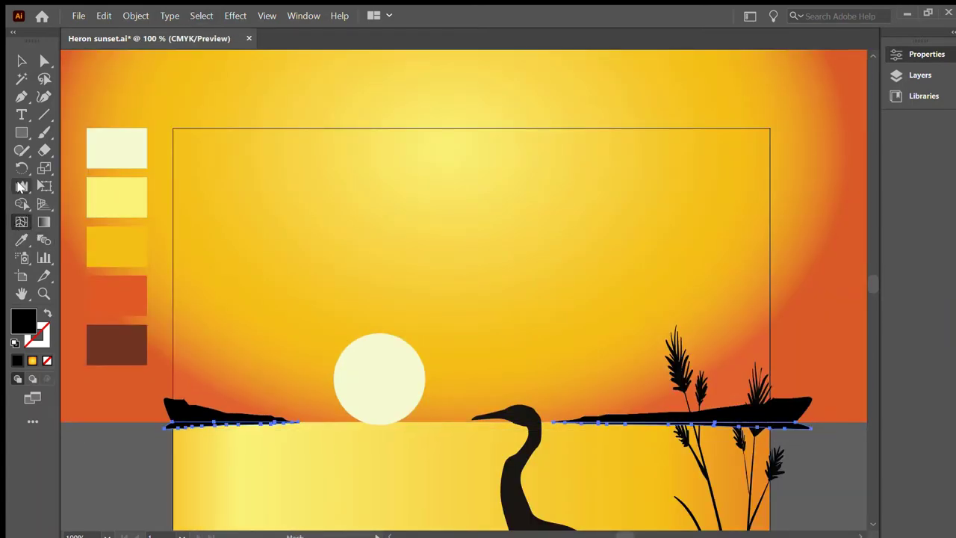
{"action": "scroll", "coordinate": [86, 406], "scroll_direction": "up", "scroll_amount": 3}
{"action": "scroll", "coordinate": [374, 404], "scroll_direction": "down", "scroll_amount": 5}
{"action": "scroll", "coordinate": [571, 401], "scroll_direction": "up", "scroll_amount": 5}
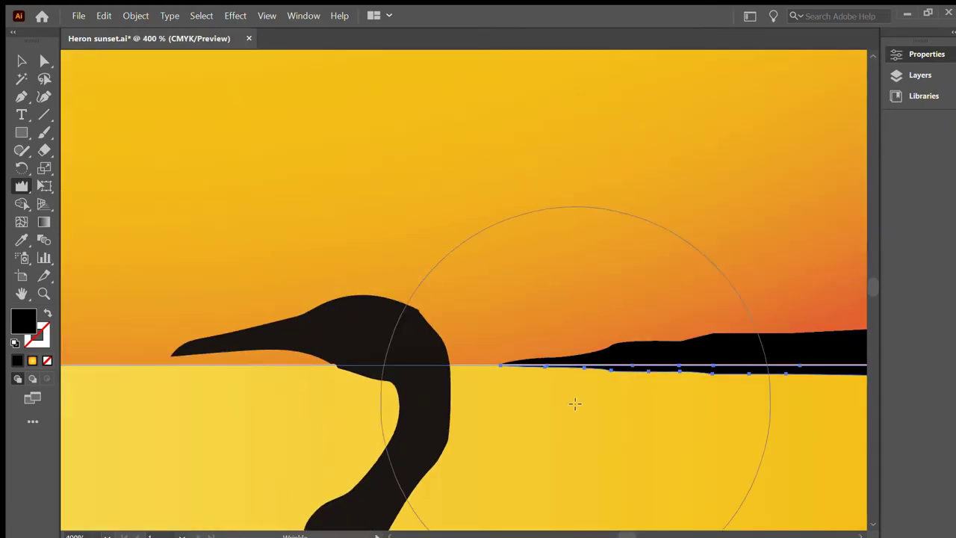
{"action": "scroll", "coordinate": [604, 380], "scroll_direction": "right", "scroll_amount": 3}
{"action": "key", "text": "v"}
{"action": "scroll", "coordinate": [604, 380], "scroll_direction": "down", "scroll_amount": 5}
{"action": "scroll", "coordinate": [337, 390], "scroll_direction": "up", "scroll_amount": 5}
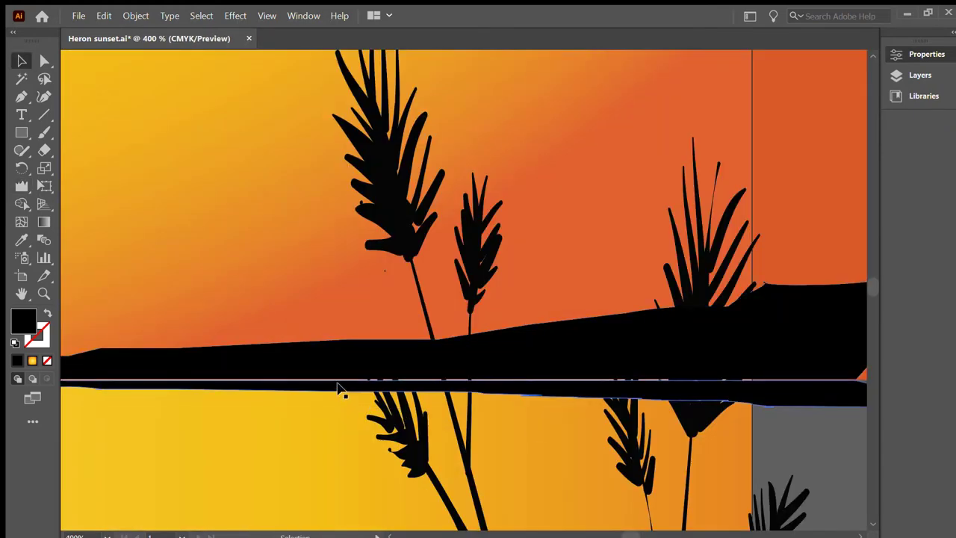
- Move the yellow water gradient up so its top edge meets the horizon
{"action": "left_click", "coordinate": [480, 420]}
{"action": "left_click", "coordinate": [523, 388]}
{"action": "scroll", "coordinate": [533, 442], "scroll_direction": "down", "scroll_amount": 5}
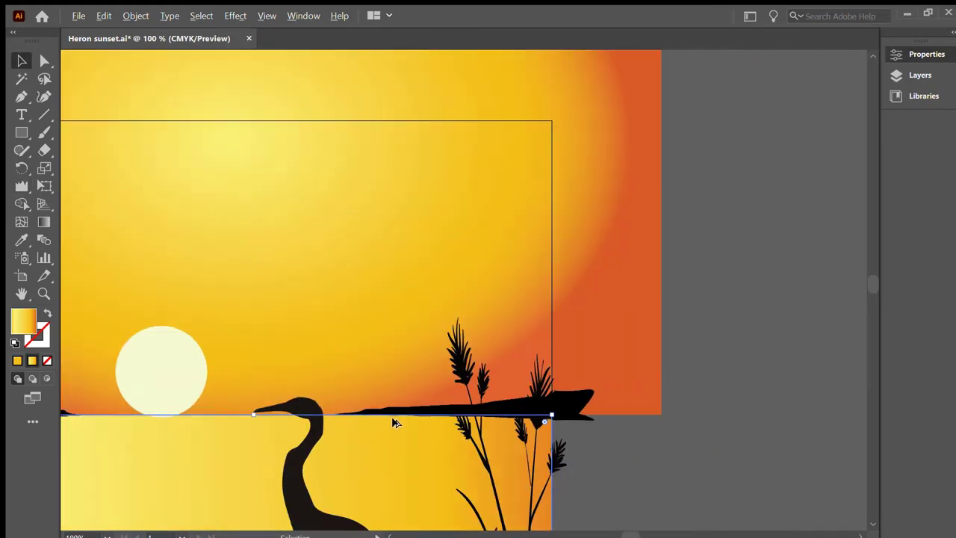
{"action": "scroll", "coordinate": [392, 421], "scroll_direction": "up", "scroll_amount": 5}
{"action": "left_click", "coordinate": [305, 433]}
{"action": "scroll", "coordinate": [213, 425], "scroll_direction": "up", "scroll_amount": 3}
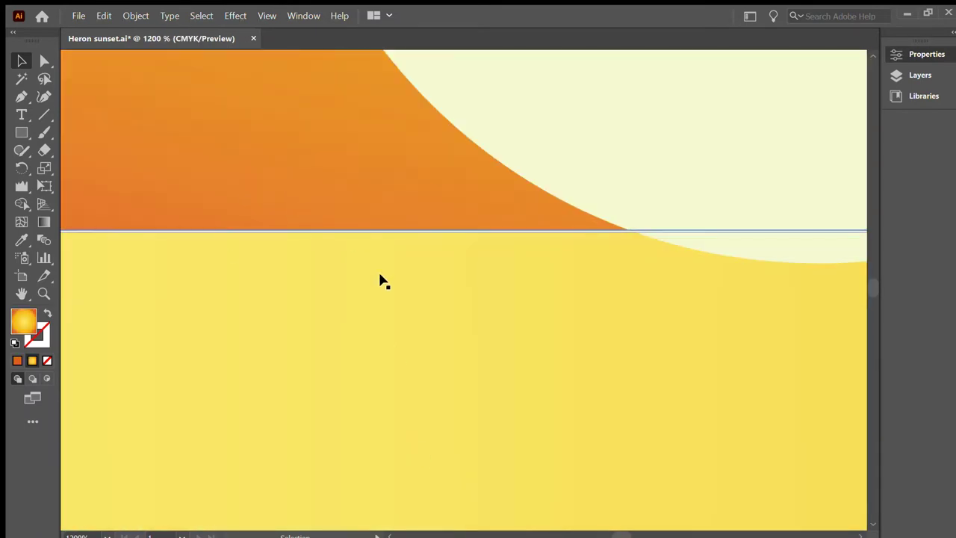
{"action": "mouse_move", "coordinate": [386, 336]}
{"action": "left_mouse_down"}
{"action": "mouse_move", "coordinate": [380, 341]}
{"action": "mouse_move", "coordinate": [420, 320]}
{"action": "left_mouse_up"}
{"action": "scroll", "coordinate": [419, 320], "scroll_direction": "down", "scroll_amount": 10}
- Move the water gradient's orange stop and yellow band rightward beneath the sun
{"action": "scroll", "coordinate": [453, 366], "scroll_direction": "up", "scroll_amount": 2}
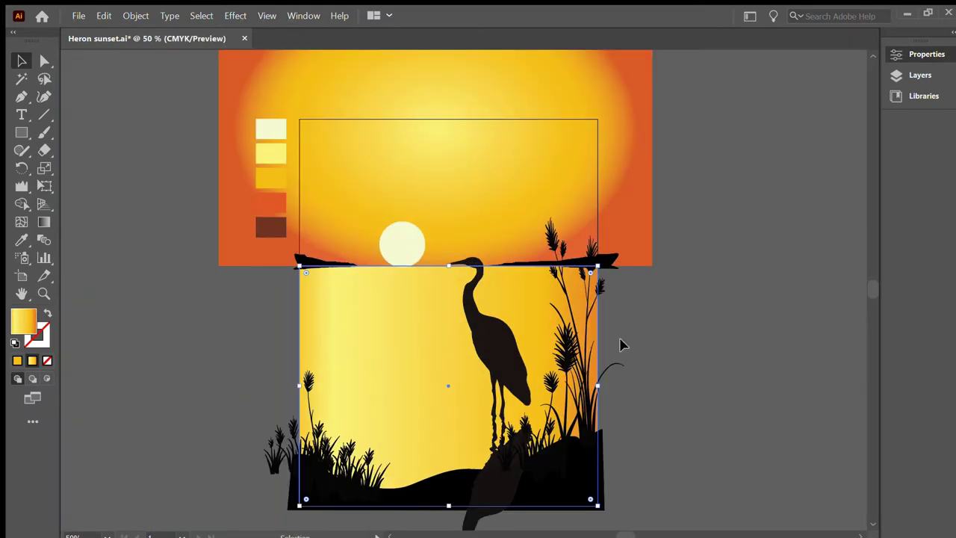
{"action": "key", "text": "ctrl+shift+a"}
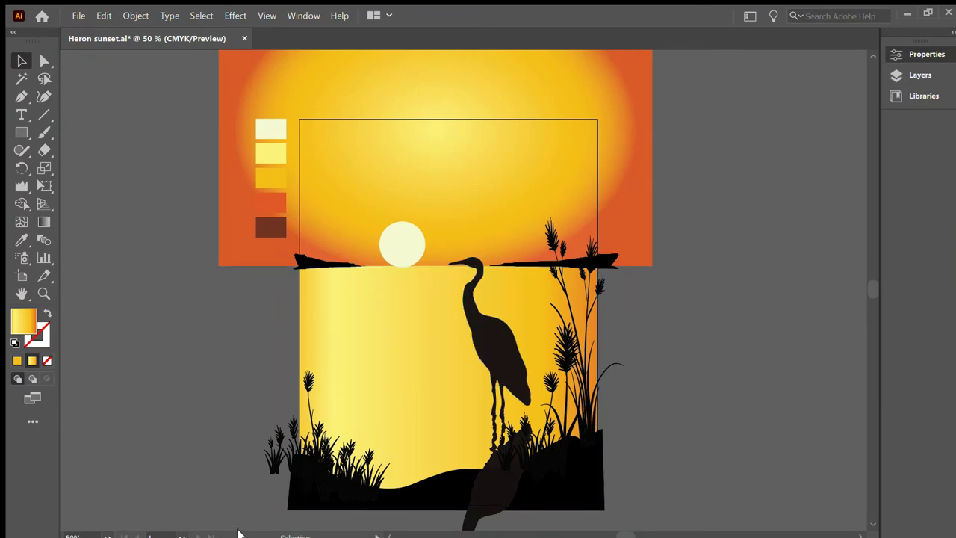
{"action": "left_click", "coordinate": [387, 331]}
{"action": "key", "text": "g"}
{"action": "left_click_drag", "start_coordinate": [623, 386], "coordinate": [482, 387]}
{"action": "left_click_drag", "start_coordinate": [330, 386], "coordinate": [398, 385]}
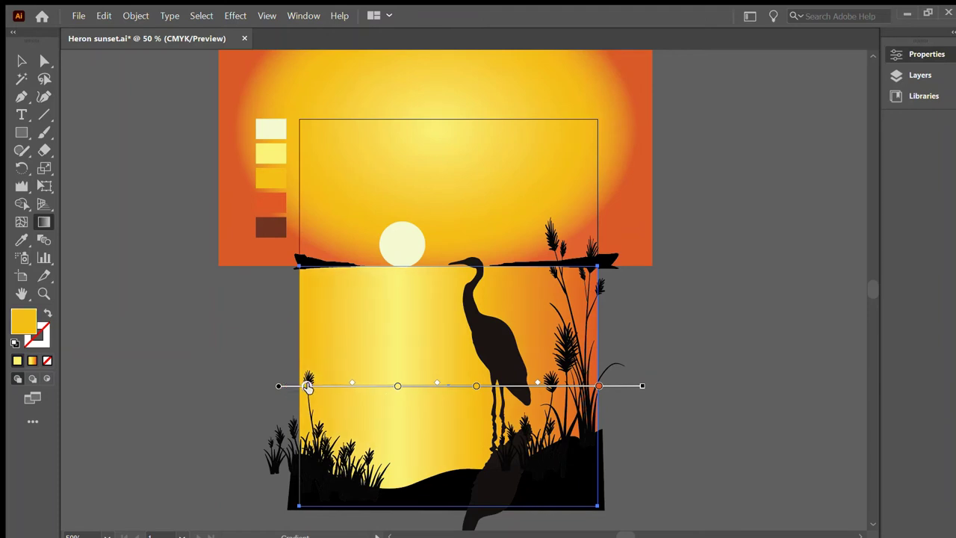
{"action": "key", "text": "v"}
{"action": "left_click", "coordinate": [153, 364]}
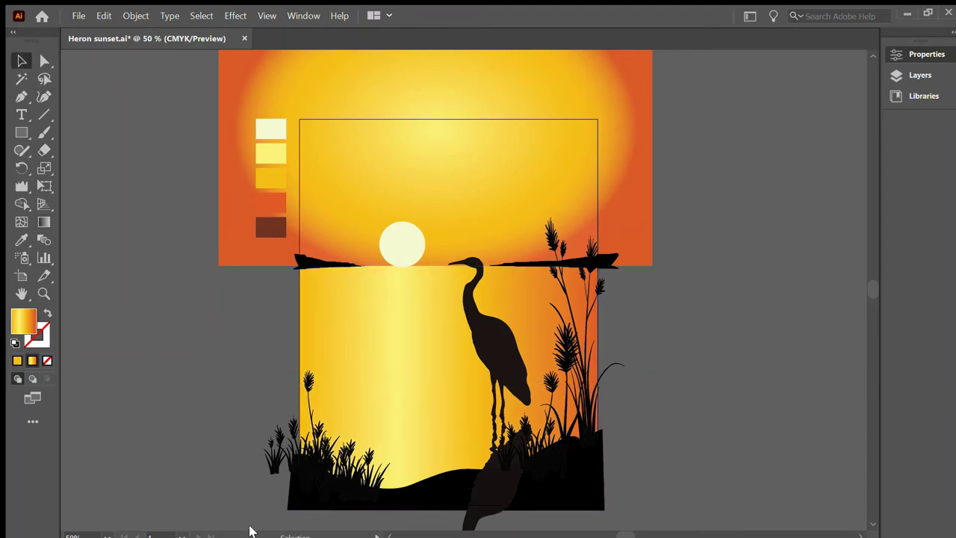
- Copy the sun below the horizon and stretch it into a thin vertical sliver
{"action": "mouse_move", "coordinate": [396, 254]}
{"action": "left_mouse_down"}
{"action": "mouse_move", "coordinate": [406, 294]}
{"action": "mouse_move", "coordinate": [405, 451]}
{"action": "left_mouse_up"}
{"action": "left_click_drag", "start_coordinate": [402, 271], "coordinate": [400, 265]}
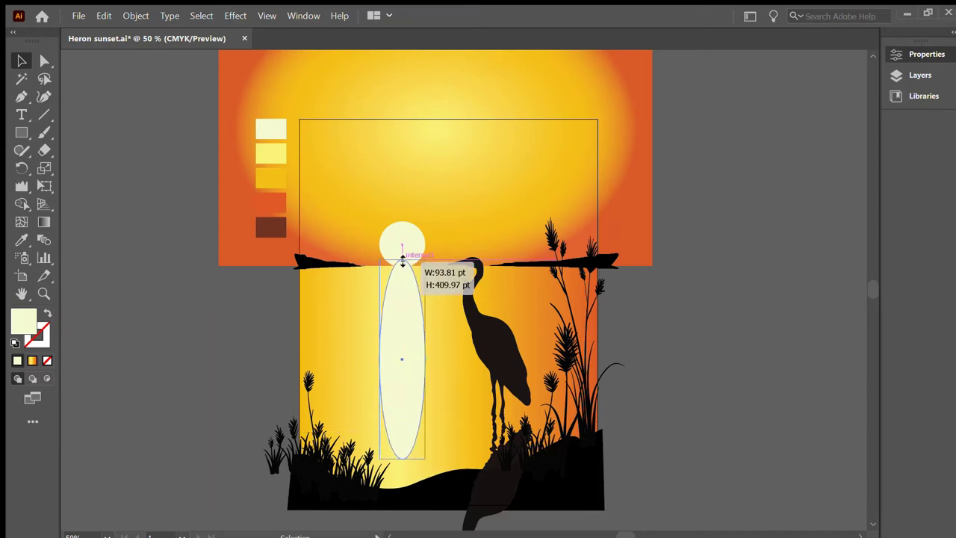
{"action": "left_click_drag", "start_coordinate": [379, 359], "coordinate": [398, 362]}
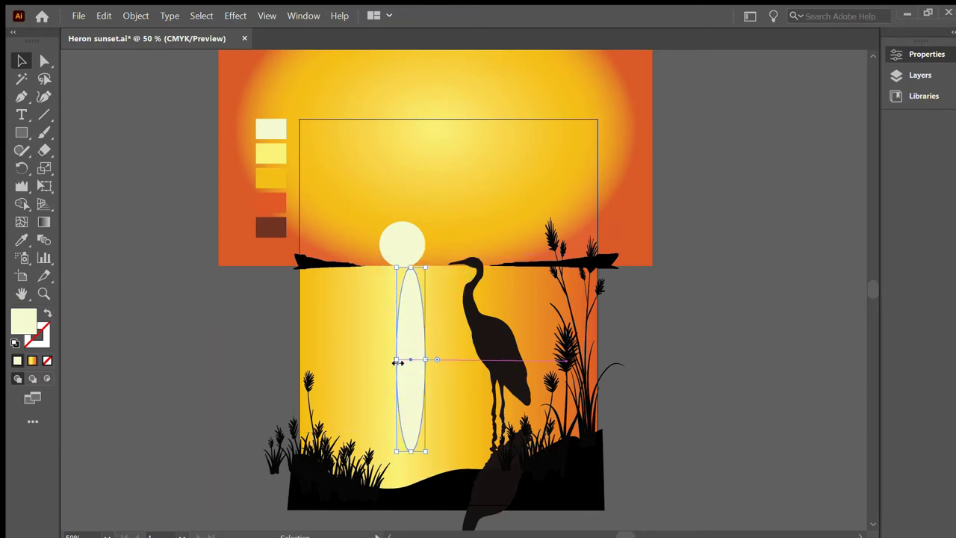
{"action": "left_click", "coordinate": [247, 377]}
{"action": "left_click", "coordinate": [402, 358]}
- Give the sliver a pale cream gradient running top to bottom
{"action": "left_click", "coordinate": [30, 361]}
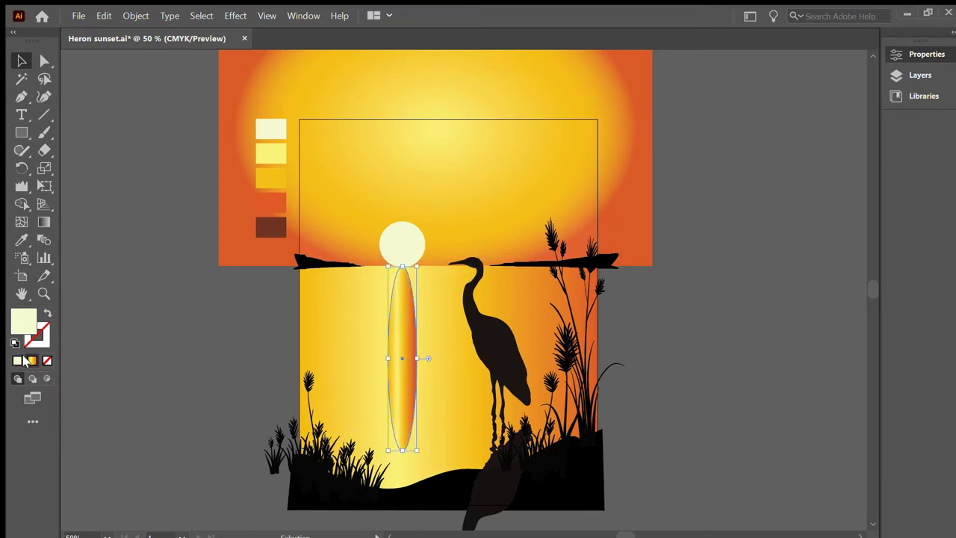
{"action": "left_click", "coordinate": [651, 392]}
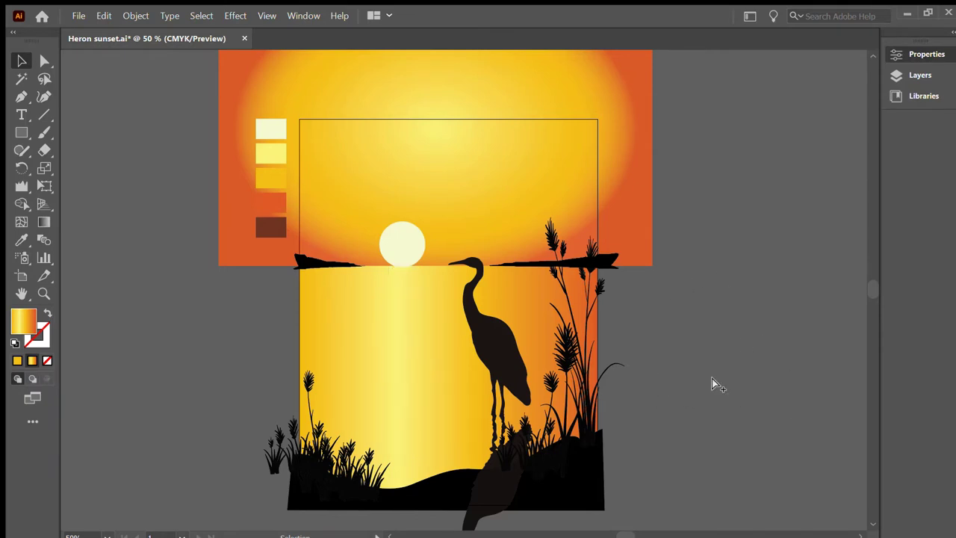
{"action": "key", "text": "ctrl+z"}
{"action": "key", "text": "g"}
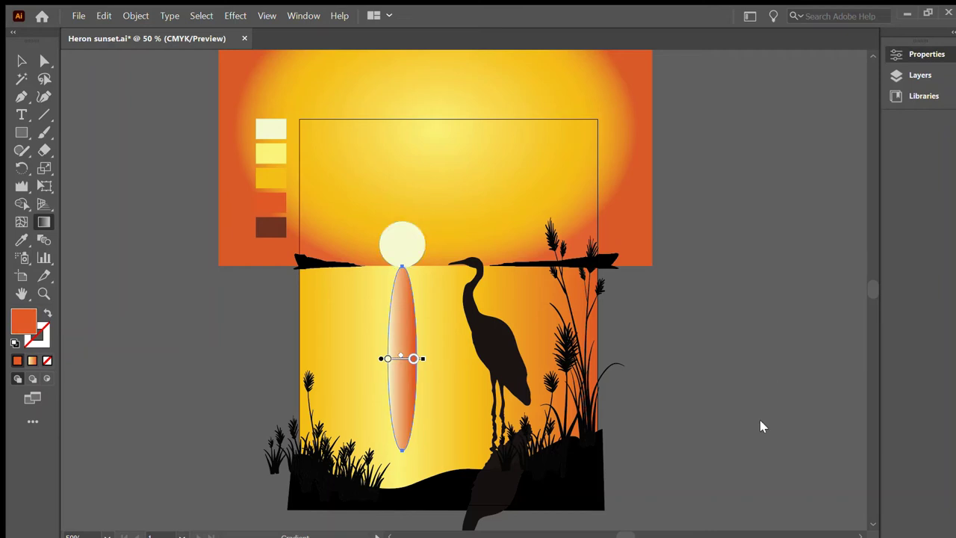
{"action": "key", "text": "ctrl+shift+z"}
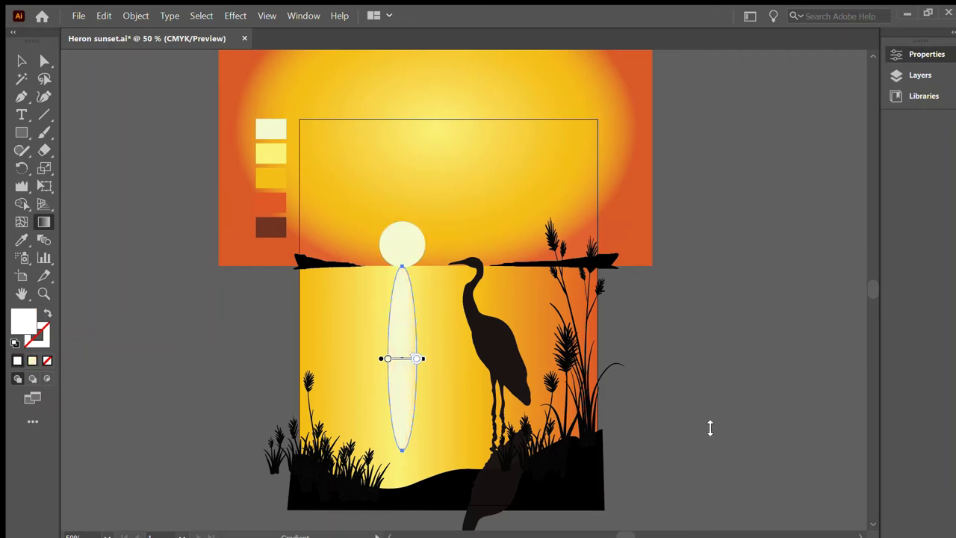
{"action": "key", "text": "ctrl+shift+z"}
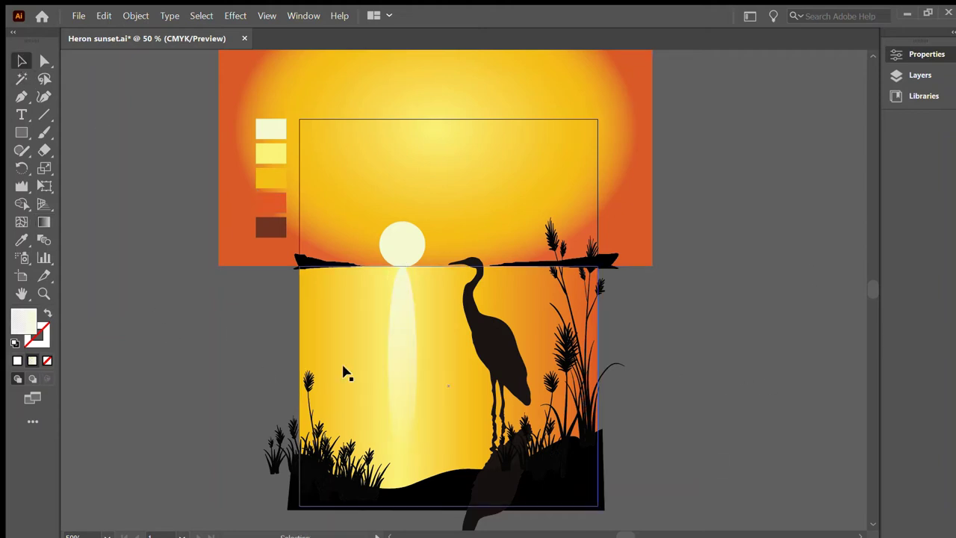
- Roughen the reflection's top and side edges with the Wrinkle tool
{"action": "left_click", "coordinate": [402, 358]}
{"action": "left_click_drag", "start_coordinate": [403, 295], "coordinate": [383, 306]}
{"action": "scroll", "coordinate": [422, 420], "scroll_direction": "up", "scroll_amount": 3, "text": "alt"}
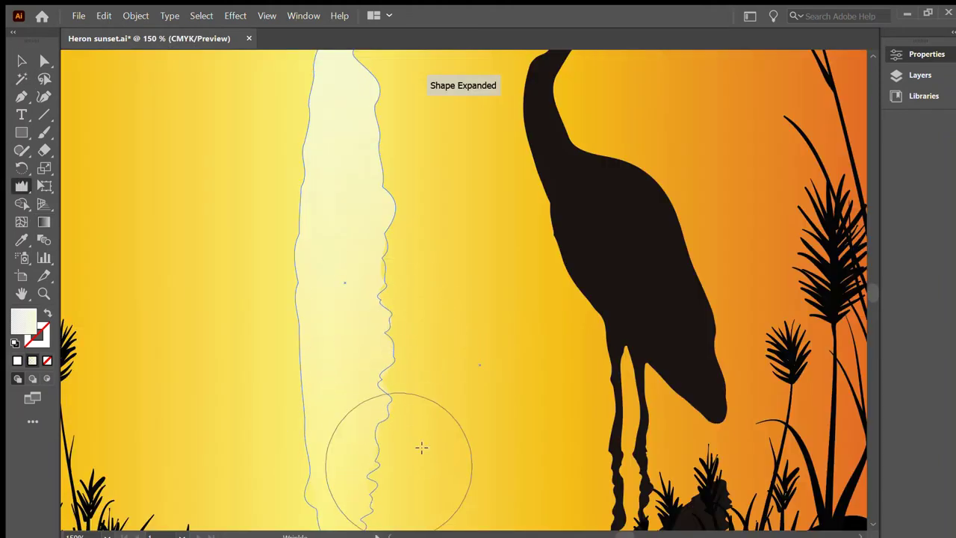
{"action": "mouse_move", "coordinate": [420, 445]}
{"action": "left_mouse_down"}
{"action": "mouse_move", "coordinate": [356, 111]}
{"action": "mouse_move", "coordinate": [454, 200]}
{"action": "left_mouse_up"}
{"action": "mouse_move", "coordinate": [459, 327]}
{"action": "left_mouse_down"}
{"action": "mouse_move", "coordinate": [277, 281]}
{"action": "mouse_move", "coordinate": [390, 406]}
{"action": "mouse_move", "coordinate": [341, 218]}
{"action": "left_mouse_up"}
{"action": "scroll", "coordinate": [386, 308], "scroll_direction": "up", "scroll_amount": 3}
- Draw two long thin glint ellipses on the water, then move one up and shorten it
{"action": "key", "text": "v"}
{"action": "scroll", "coordinate": [202, 326], "scroll_direction": "down", "scroll_amount": 4, "text": "alt"}
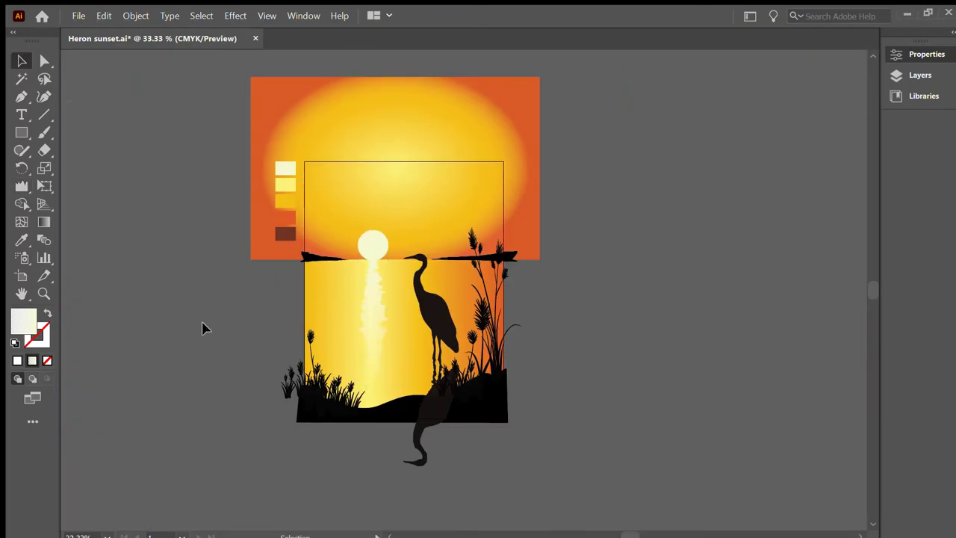
{"action": "scroll", "coordinate": [241, 116], "scroll_direction": "up", "scroll_amount": 1, "text": "alt"}
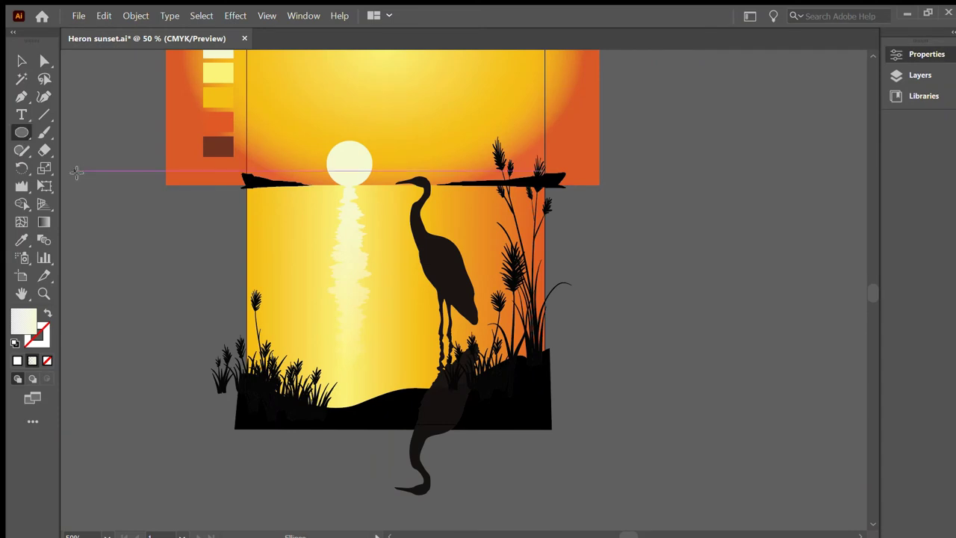
{"action": "left_click_drag", "start_coordinate": [119, 235], "coordinate": [343, 246]}
{"action": "mouse_move", "coordinate": [154, 273]}
{"action": "left_mouse_down"}
{"action": "mouse_move", "coordinate": [459, 281]}
{"action": "mouse_move", "coordinate": [331, 282]}
{"action": "left_mouse_up"}
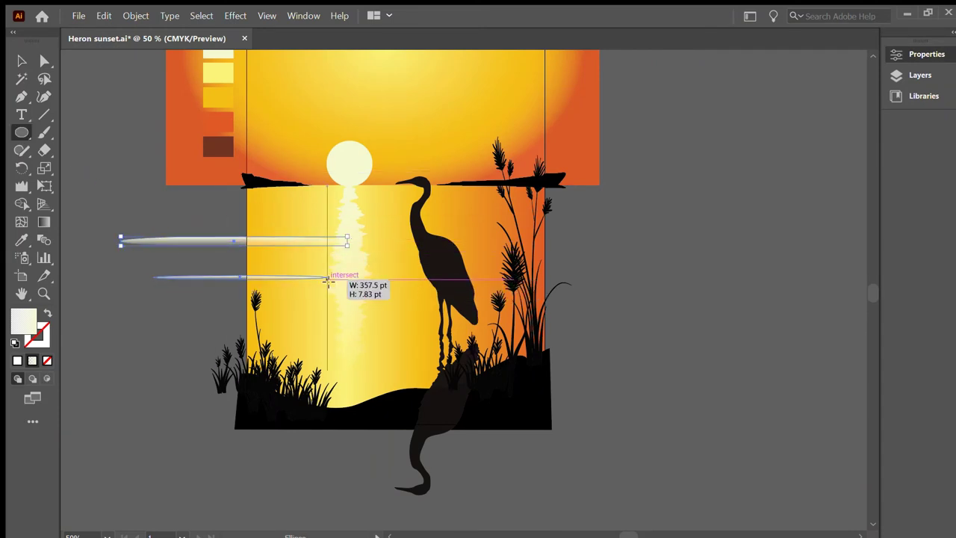
{"action": "key", "text": "v"}
{"action": "mouse_move", "coordinate": [206, 278]}
{"action": "left_mouse_down"}
{"action": "mouse_move", "coordinate": [292, 203]}
{"action": "mouse_move", "coordinate": [297, 214]}
{"action": "left_mouse_up"}
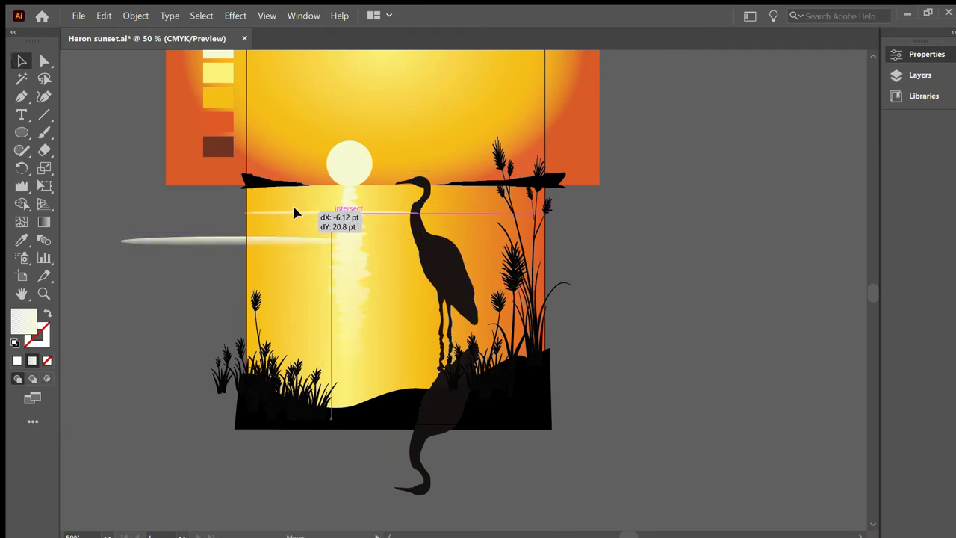
{"action": "mouse_move", "coordinate": [422, 214]}
{"action": "left_mouse_down"}
{"action": "mouse_move", "coordinate": [337, 213]}
{"action": "mouse_move", "coordinate": [528, 224]}
{"action": "mouse_move", "coordinate": [444, 222]}
{"action": "left_mouse_up"}
- Move a thin glint up beside the heron's neck
{"action": "scroll", "coordinate": [338, 221], "scroll_direction": "up", "scroll_amount": 3}
{"action": "left_click_drag", "start_coordinate": [338, 221], "coordinate": [488, 192]}
{"action": "scroll", "coordinate": [488, 192], "scroll_direction": "down", "scroll_amount": 1}
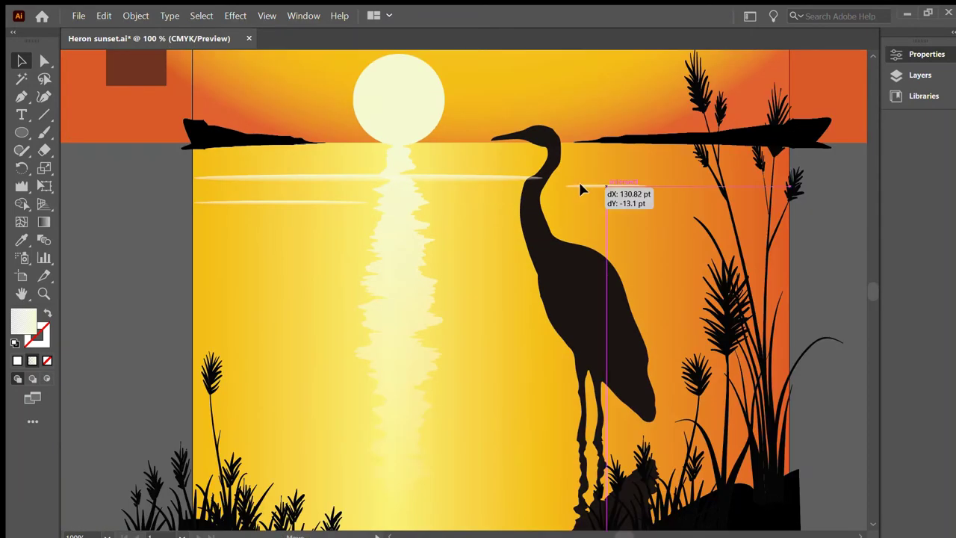
{"action": "left_click_drag", "start_coordinate": [578, 180], "coordinate": [596, 170]}
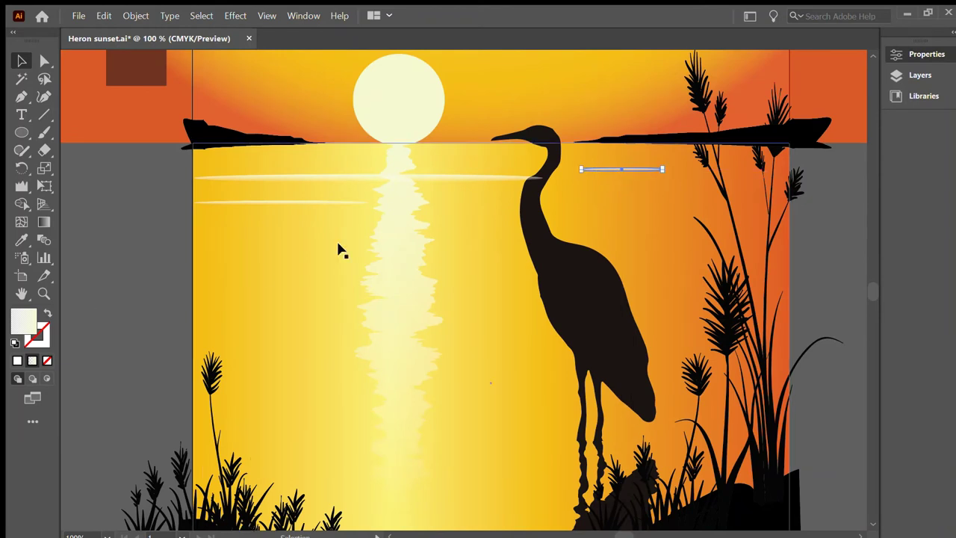
- Alt-drag several glint copies down across the water to its lower left
{"action": "mouse_move", "coordinate": [331, 208]}
{"action": "left_mouse_down"}
{"action": "mouse_move", "coordinate": [371, 219]}
{"action": "mouse_move", "coordinate": [316, 266]}
{"action": "mouse_move", "coordinate": [473, 294]}
{"action": "left_mouse_up"}
{"action": "mouse_move", "coordinate": [395, 247]}
{"action": "left_mouse_down"}
{"action": "mouse_move", "coordinate": [323, 255]}
{"action": "mouse_move", "coordinate": [314, 301]}
{"action": "mouse_move", "coordinate": [483, 361]}
{"action": "mouse_move", "coordinate": [313, 380]}
{"action": "left_mouse_up"}
{"action": "scroll", "coordinate": [338, 237], "scroll_direction": "down", "scroll_amount": 1}
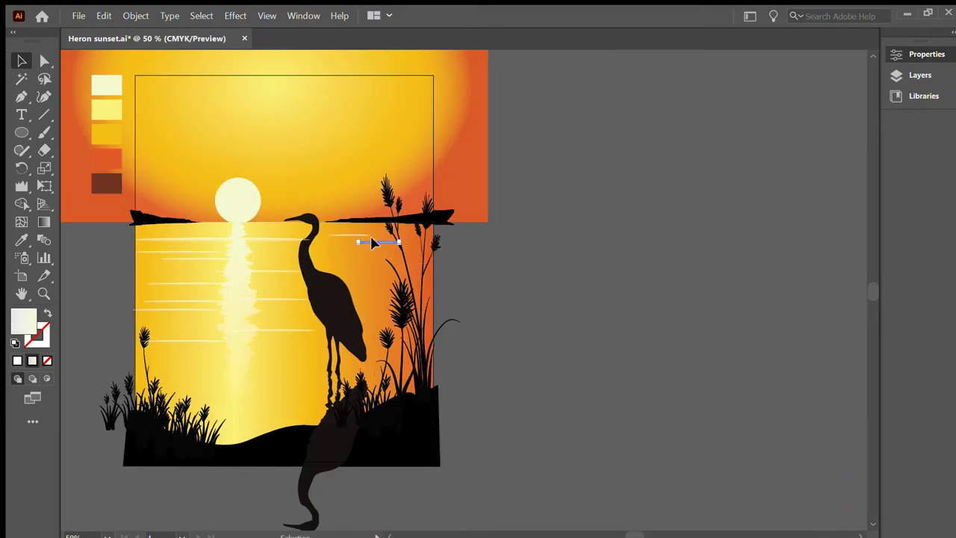
{"action": "mouse_move", "coordinate": [373, 243]}
{"action": "left_mouse_down"}
{"action": "mouse_move", "coordinate": [192, 252]}
{"action": "mouse_move", "coordinate": [298, 269]}
{"action": "left_mouse_up"}
{"action": "left_click_drag", "start_coordinate": [361, 316], "coordinate": [278, 355]}
{"action": "left_click_drag", "start_coordinate": [244, 391], "coordinate": [183, 373]}
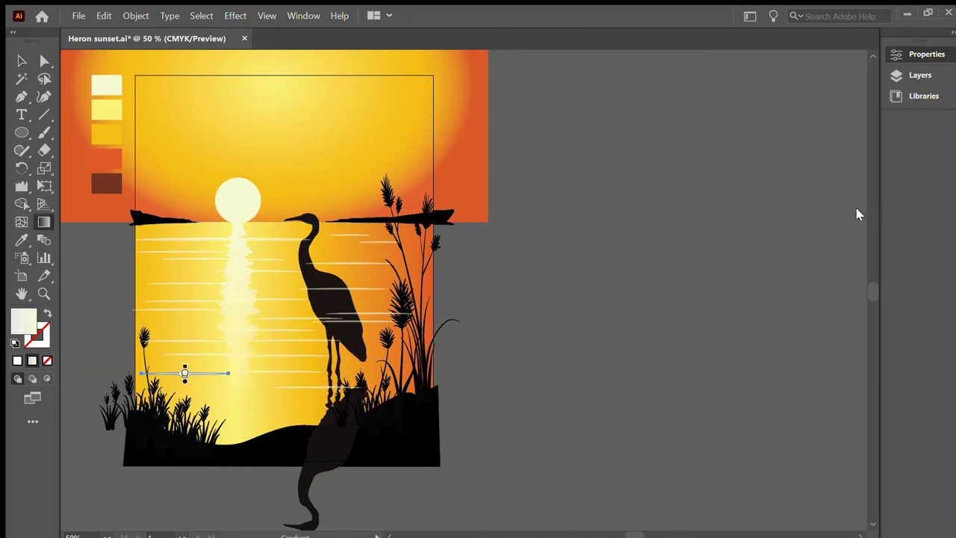
- Tint a glint orange and move glints up toward the sun and beside the heron
{"action": "left_click", "coordinate": [151, 210]}
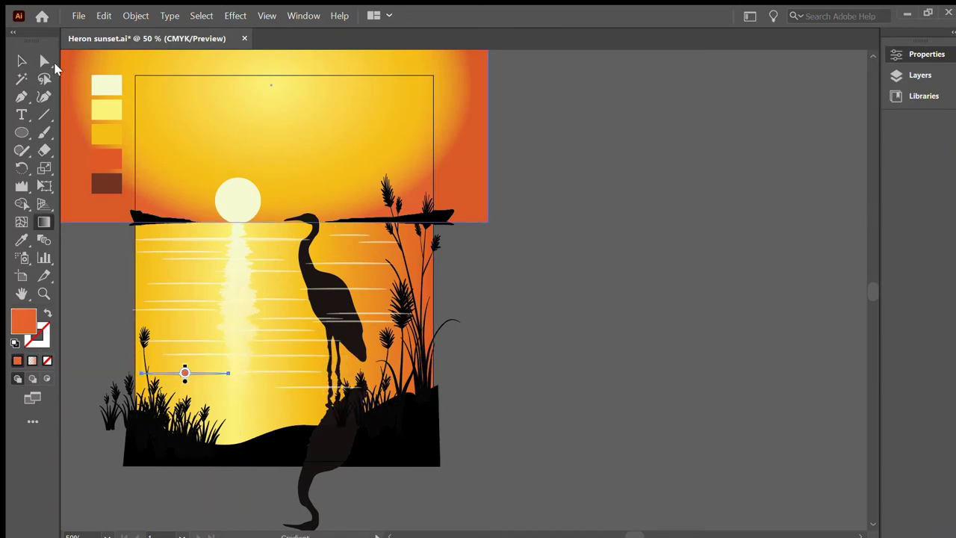
{"action": "scroll", "coordinate": [144, 323], "scroll_direction": "up", "scroll_amount": 2}
{"action": "mouse_move", "coordinate": [245, 423]}
{"action": "left_mouse_down"}
{"action": "mouse_move", "coordinate": [265, 316]}
{"action": "mouse_move", "coordinate": [252, 214]}
{"action": "mouse_move", "coordinate": [316, 166]}
{"action": "left_mouse_up"}
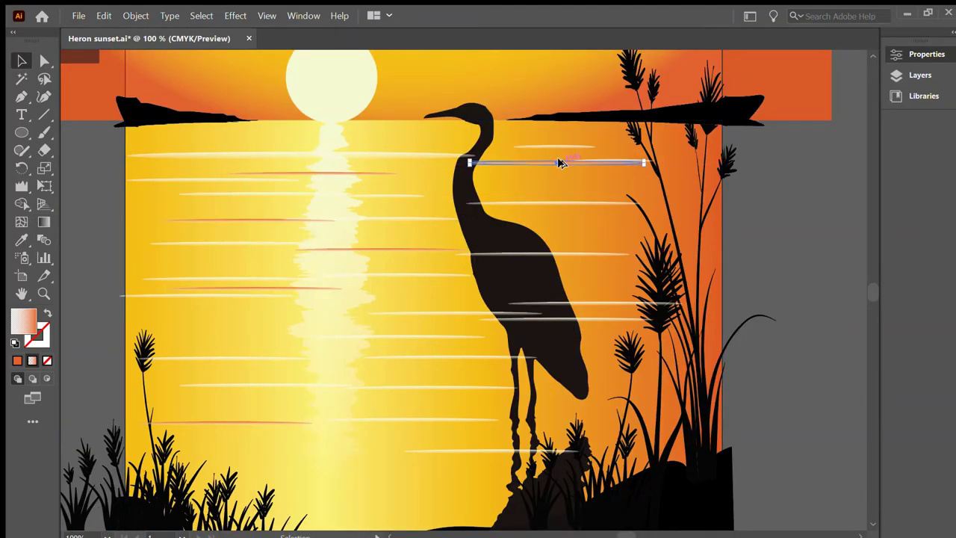
{"action": "mouse_move", "coordinate": [556, 160]}
{"action": "left_mouse_down"}
{"action": "mouse_move", "coordinate": [576, 134]}
{"action": "mouse_move", "coordinate": [356, 152]}
{"action": "mouse_move", "coordinate": [391, 367]}
{"action": "left_mouse_up"}
- Hide the heron silhouette, the black ground, the left grass and the remaining reeds
{"action": "key", "text": "ctrl+minus"}
{"action": "key", "text": "ctrl+minus"}
{"action": "key", "text": "ctrl+minus"}
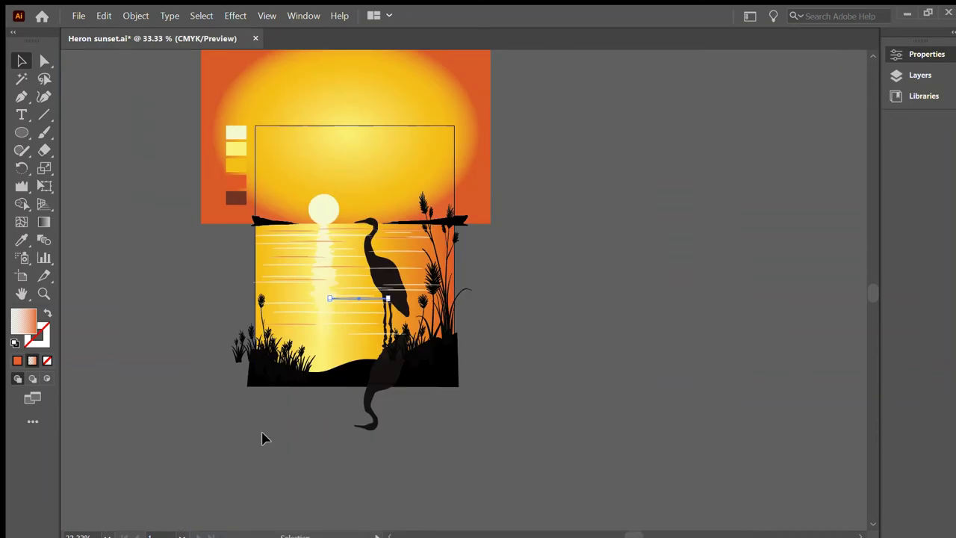
{"action": "left_click", "coordinate": [384, 278]}
{"action": "key", "text": "ctrl+plus"}
{"action": "key", "text": "ctrl+plus"}
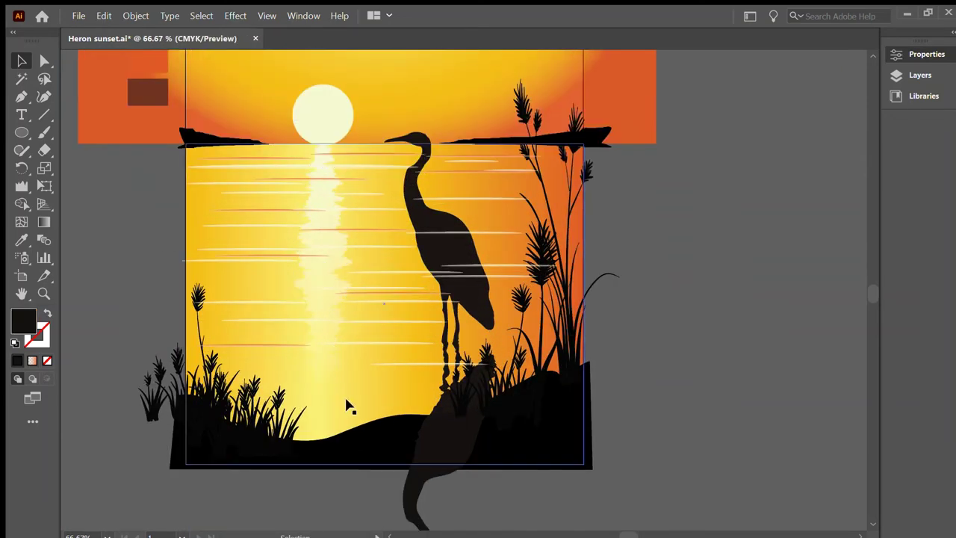
{"action": "left_click", "coordinate": [295, 263]}
{"action": "left_click", "coordinate": [671, 242]}
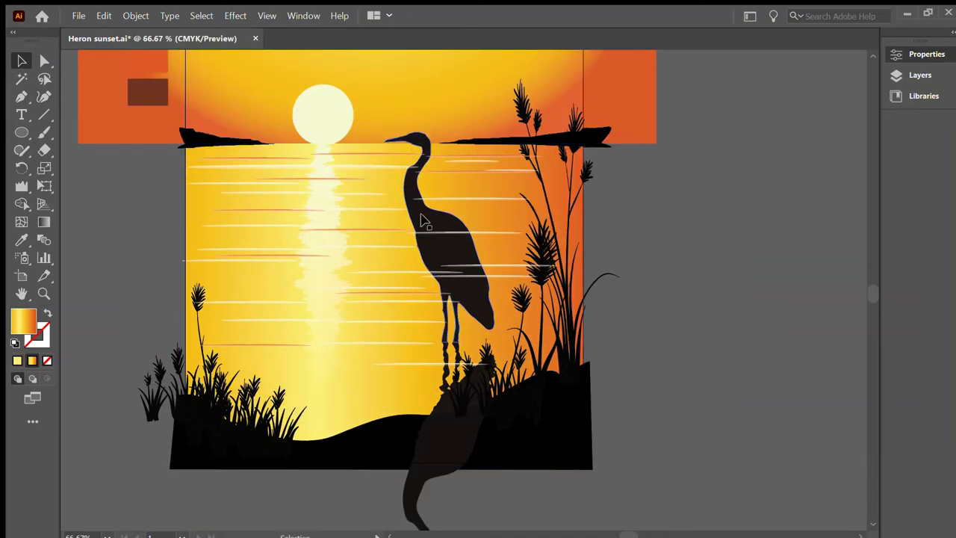
{"action": "left_click", "coordinate": [120, 222]}
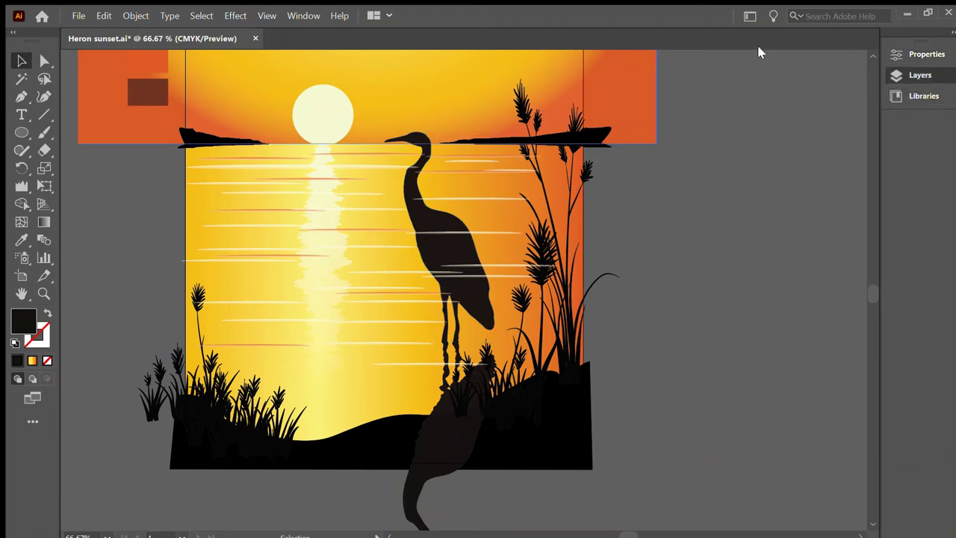
{"action": "left_click", "coordinate": [441, 216]}
{"action": "key", "text": "ctrl+z"}
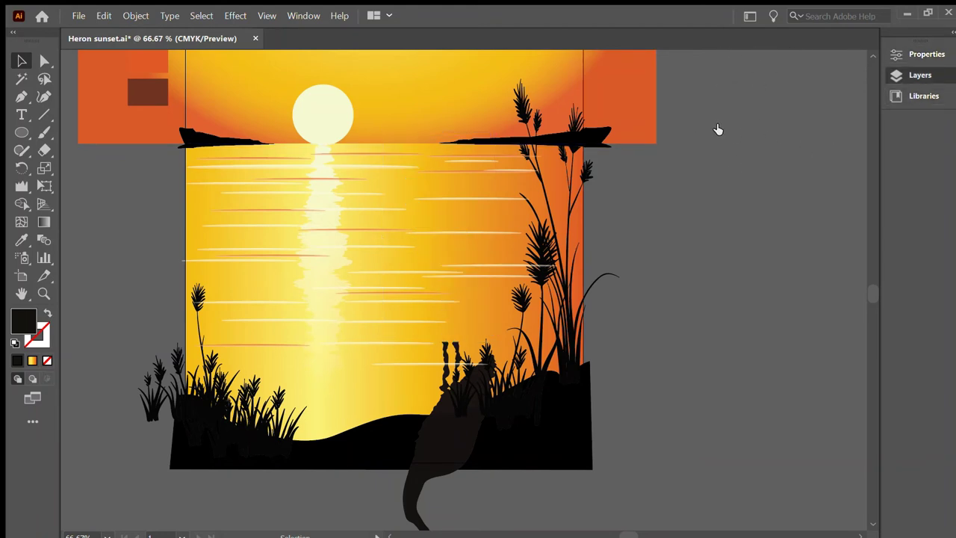
{"action": "key", "text": "ctrl+z"}
{"action": "key", "text": "ctrl+z"}
{"action": "key", "text": "ctrl+z"}
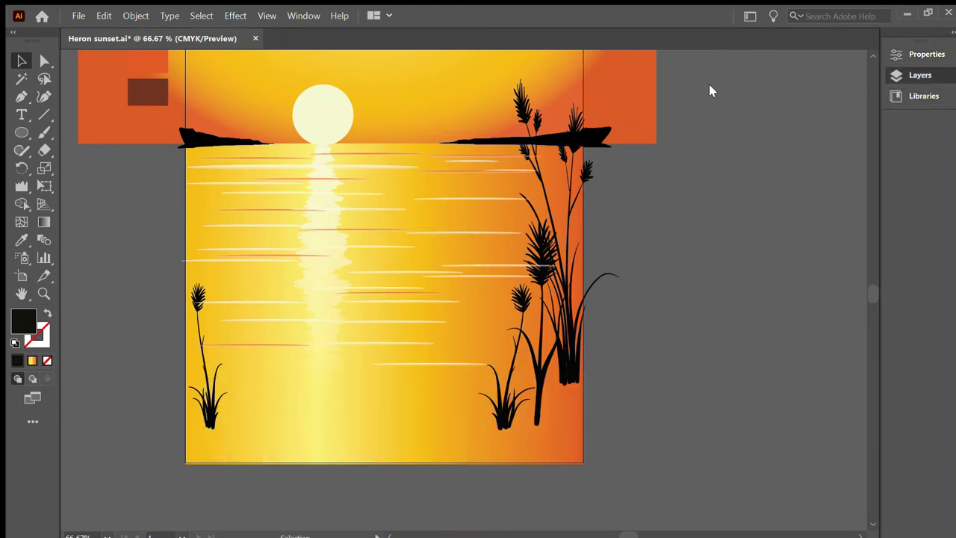
{"action": "key", "text": "ctrl+z"}
{"action": "key", "text": "ctrl+z"}
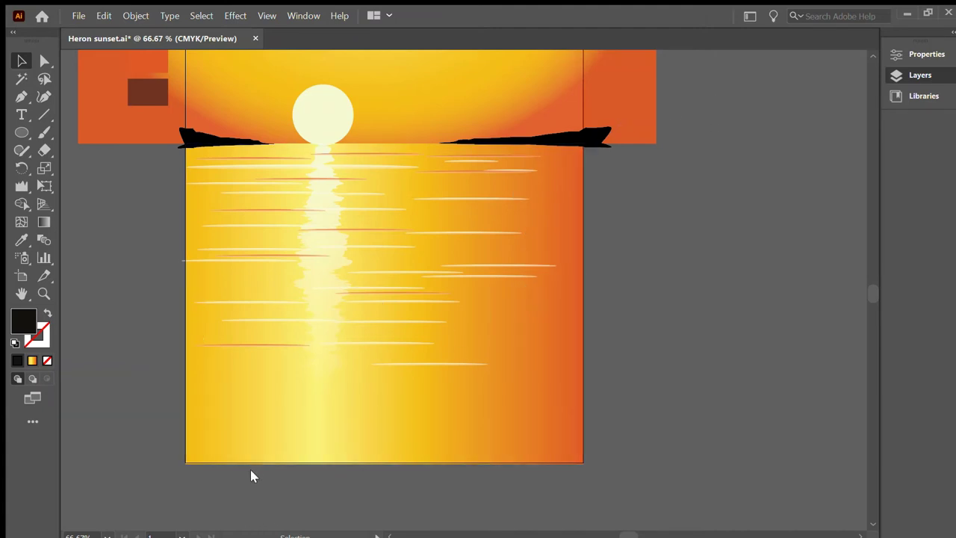
- Alt-drag three more glint line copies to new spots on the water
{"action": "left_click_drag", "start_coordinate": [448, 232], "coordinate": [452, 218]}
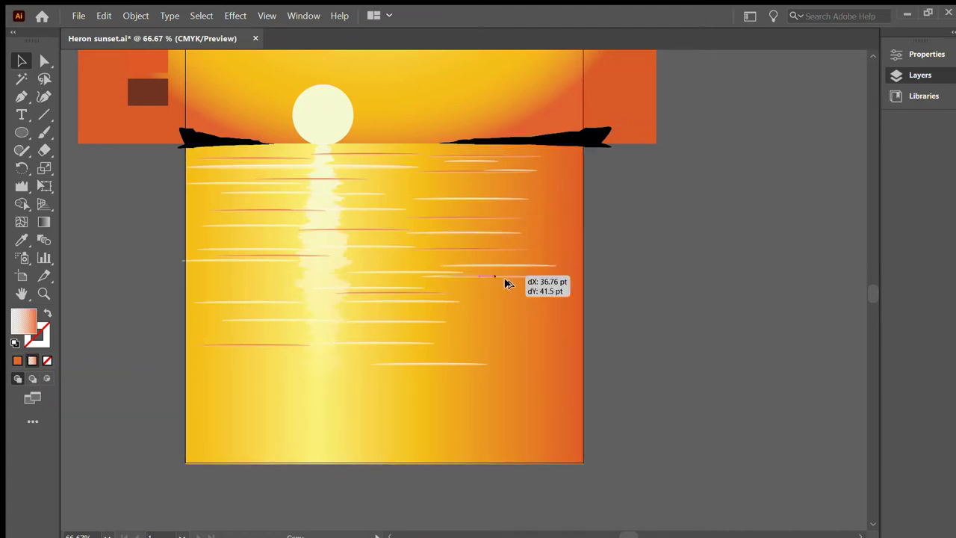
{"action": "left_click_drag", "start_coordinate": [496, 278], "coordinate": [506, 291]}
{"action": "mouse_move", "coordinate": [528, 178]}
{"action": "left_mouse_down"}
{"action": "mouse_move", "coordinate": [545, 224]}
{"action": "mouse_move", "coordinate": [515, 350]}
{"action": "mouse_move", "coordinate": [269, 367]}
{"action": "left_mouse_up"}
- Wrinkle the sun reflection, the glint lines and the water reflection's edge
{"action": "left_click", "coordinate": [22, 185]}
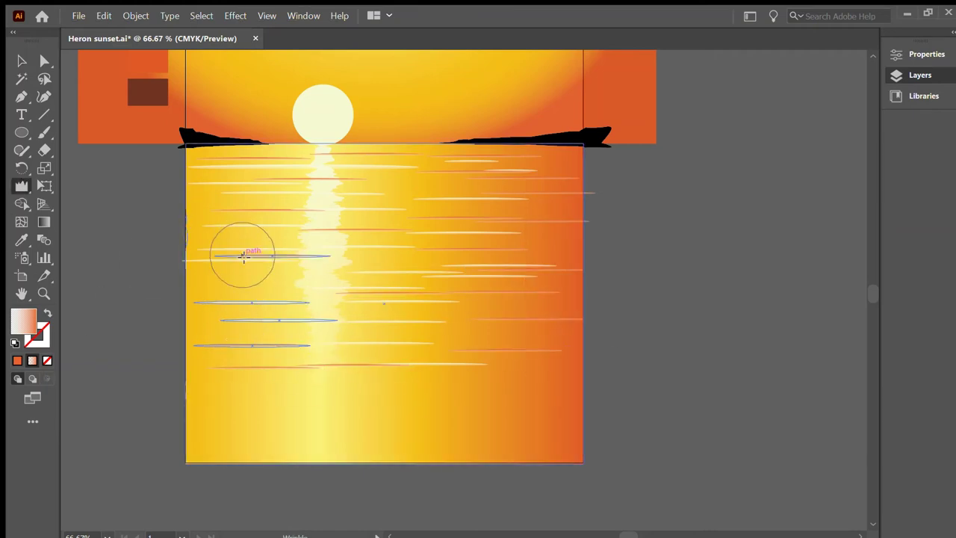
{"action": "left_click", "coordinate": [256, 242]}
{"action": "scroll", "coordinate": [256, 241], "scroll_direction": "up", "scroll_amount": 4}
{"action": "scroll", "coordinate": [501, 204], "scroll_direction": "down", "scroll_amount": 2}
{"action": "scroll", "coordinate": [667, 336], "scroll_direction": "down", "scroll_amount": 2}
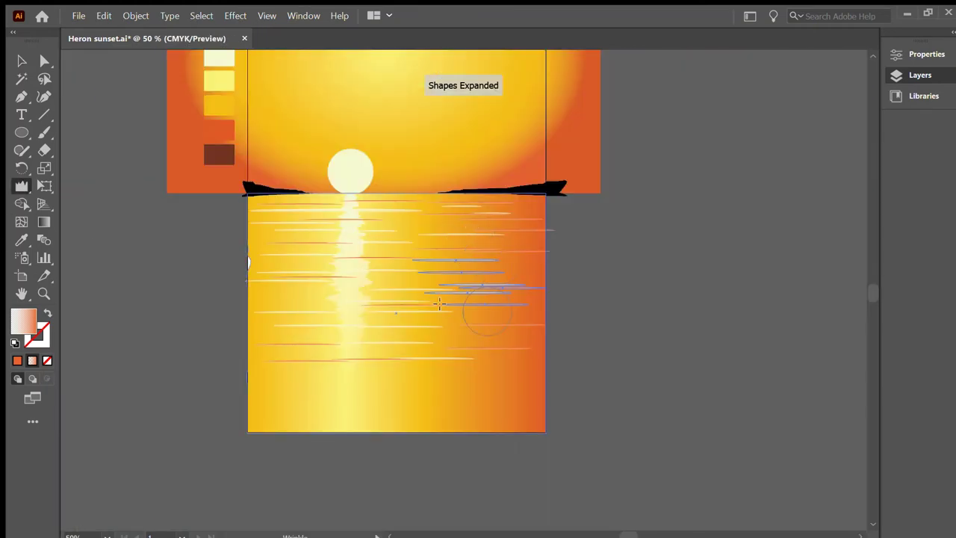
{"action": "scroll", "coordinate": [427, 224], "scroll_direction": "up", "scroll_amount": 3}
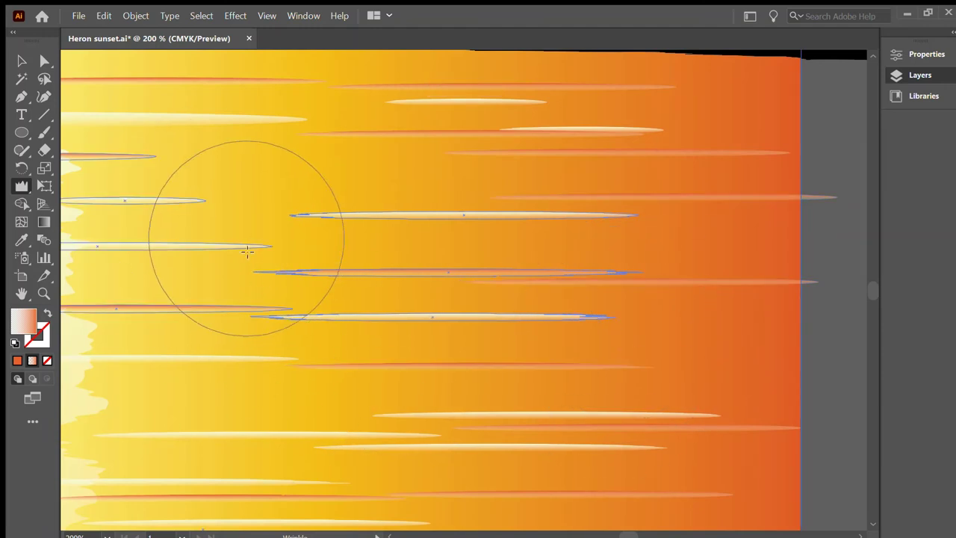
{"action": "left_click", "coordinate": [274, 156]}
{"action": "scroll", "coordinate": [325, 196], "scroll_direction": "down", "scroll_amount": 3}
{"action": "scroll", "coordinate": [325, 197], "scroll_direction": "up", "scroll_amount": 4}
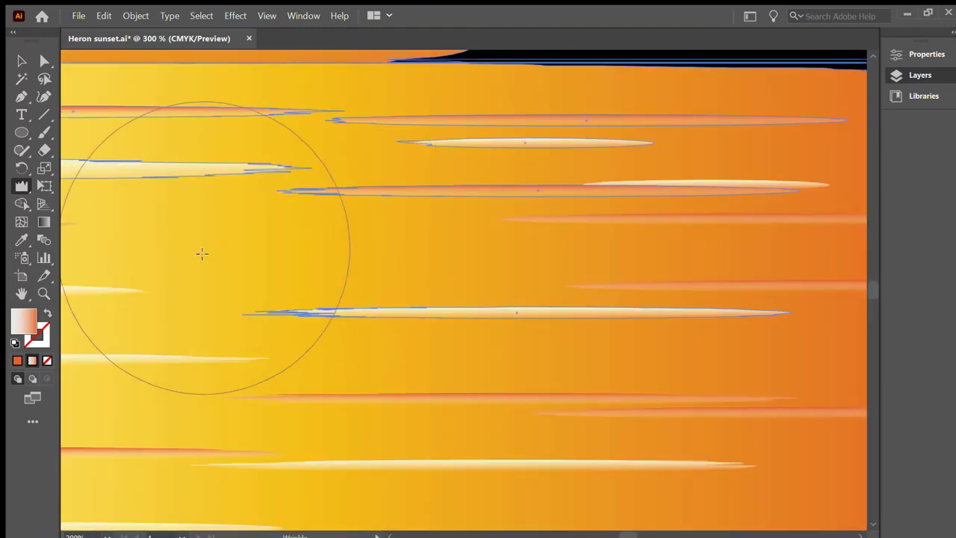
{"action": "scroll", "coordinate": [202, 251], "scroll_direction": "down", "scroll_amount": 2}
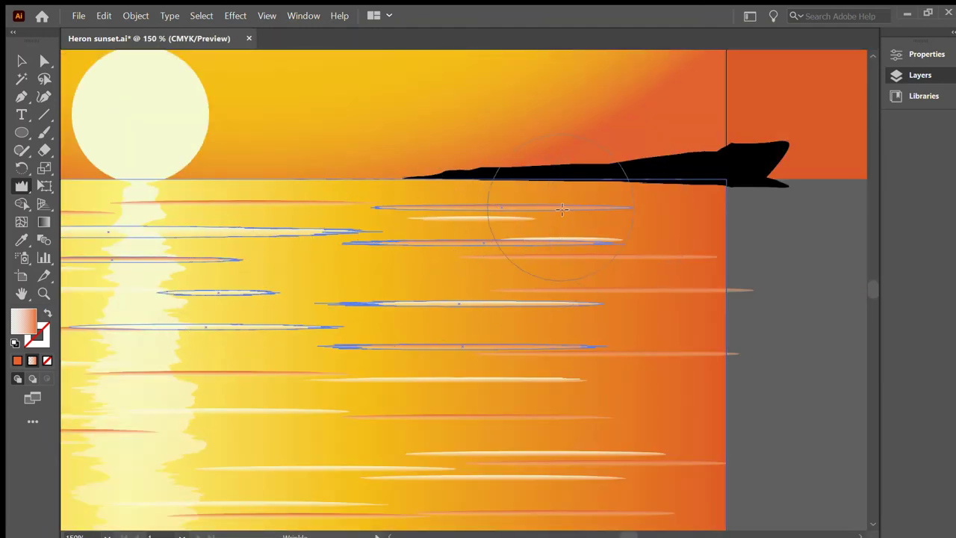
{"action": "scroll", "coordinate": [743, 295], "scroll_direction": "down", "scroll_amount": 3}
{"action": "scroll", "coordinate": [625, 421], "scroll_direction": "up", "scroll_amount": 1}
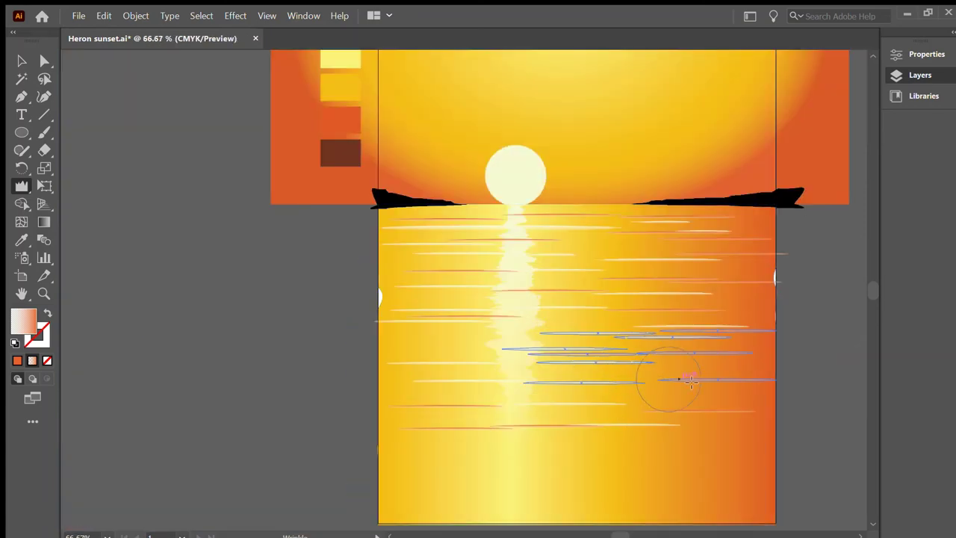
{"action": "left_click", "coordinate": [403, 317]}
- Pull the water rectangle's left-edge anchor up to remove the white bump
{"action": "key", "text": "v"}
{"action": "left_click", "coordinate": [384, 299]}
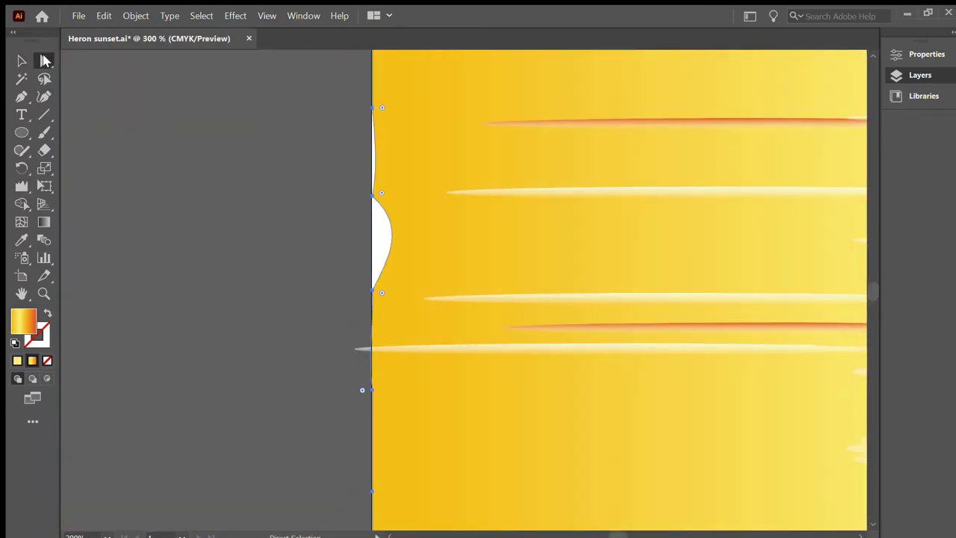
{"action": "left_click_drag", "start_coordinate": [370, 292], "coordinate": [374, 198]}
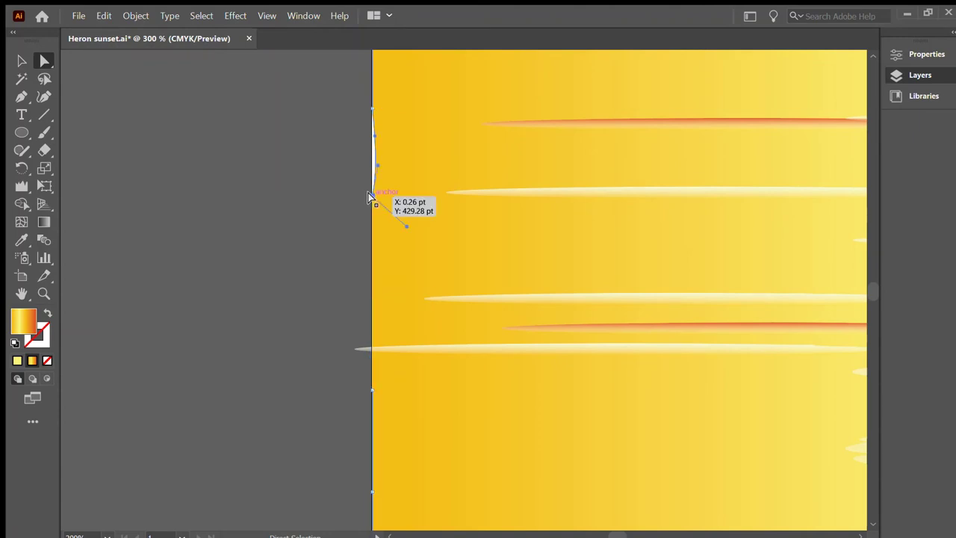
{"action": "scroll", "coordinate": [283, 196], "scroll_direction": "down", "scroll_amount": 5}
{"action": "scroll", "coordinate": [572, 189], "scroll_direction": "up", "scroll_amount": 4}
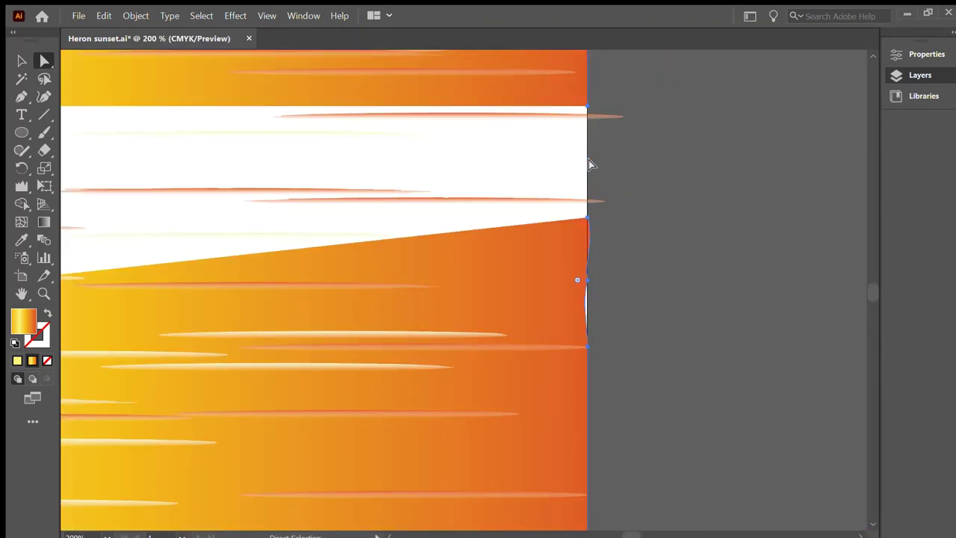
- Push the right edge over the white gap and reveal the hidden silhouettes (Ctrl+Alt+3)
{"action": "mouse_move", "coordinate": [587, 217]}
{"action": "left_mouse_down"}
{"action": "mouse_move", "coordinate": [629, 217]}
{"action": "mouse_move", "coordinate": [600, 159]}
{"action": "mouse_move", "coordinate": [580, 327]}
{"action": "left_mouse_up"}
{"action": "scroll", "coordinate": [580, 327], "scroll_direction": "down", "scroll_amount": 3}
{"action": "key", "text": "v"}
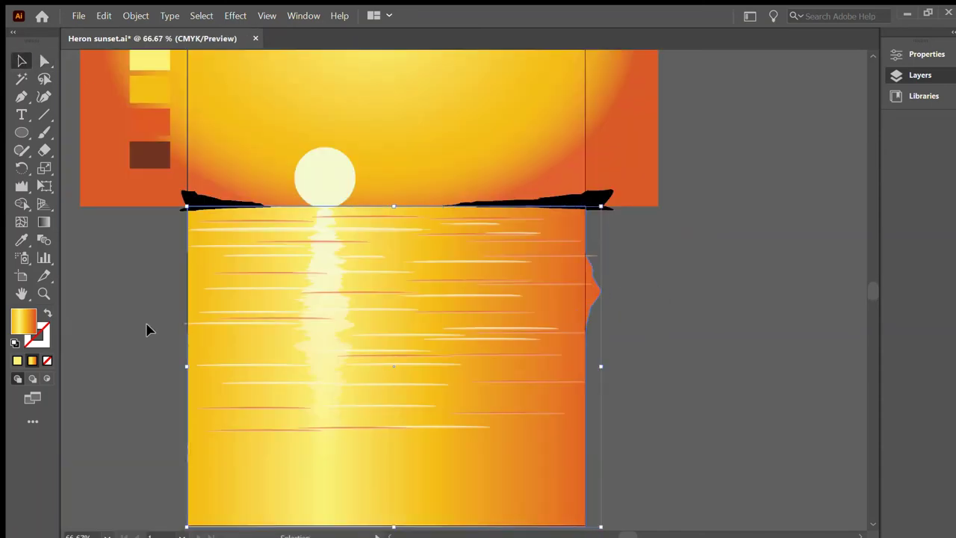
{"action": "scroll", "coordinate": [147, 328], "scroll_direction": "down", "scroll_amount": 1}
{"action": "scroll", "coordinate": [629, 299], "scroll_direction": "right", "scroll_amount": 2}
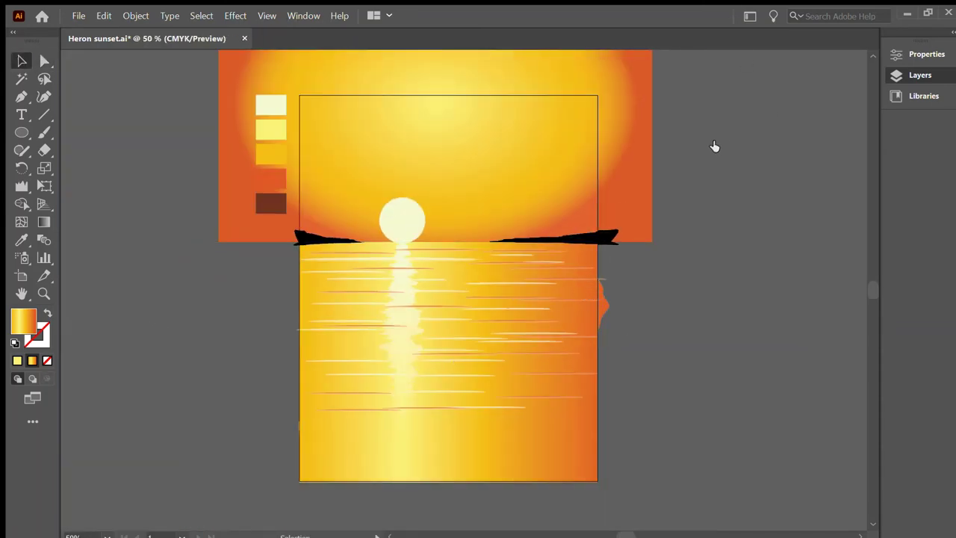
{"action": "key", "text": "ctrl+alt+3"}
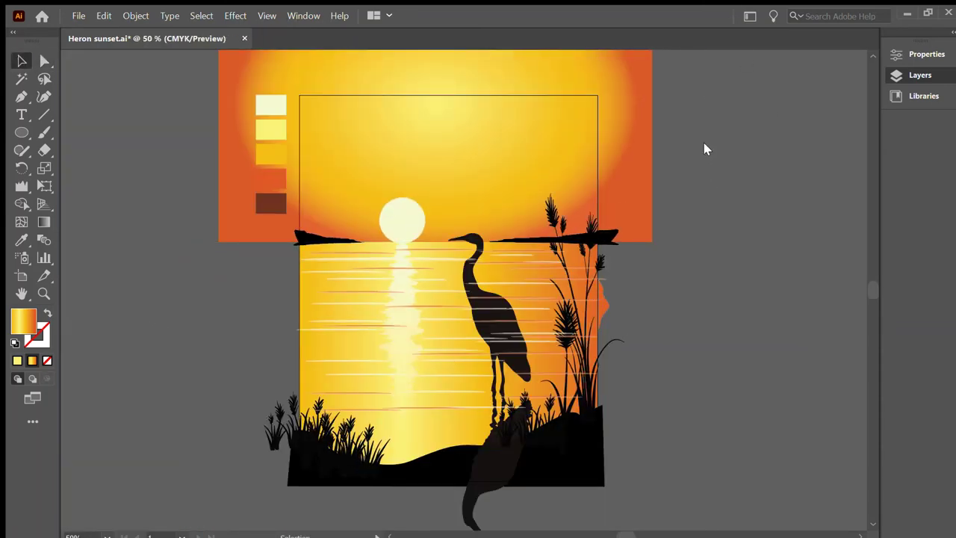
- Shift-select the heron, the right, middle and top-right reeds and foreground grass, then deselect
{"action": "left_click", "coordinate": [515, 351]}
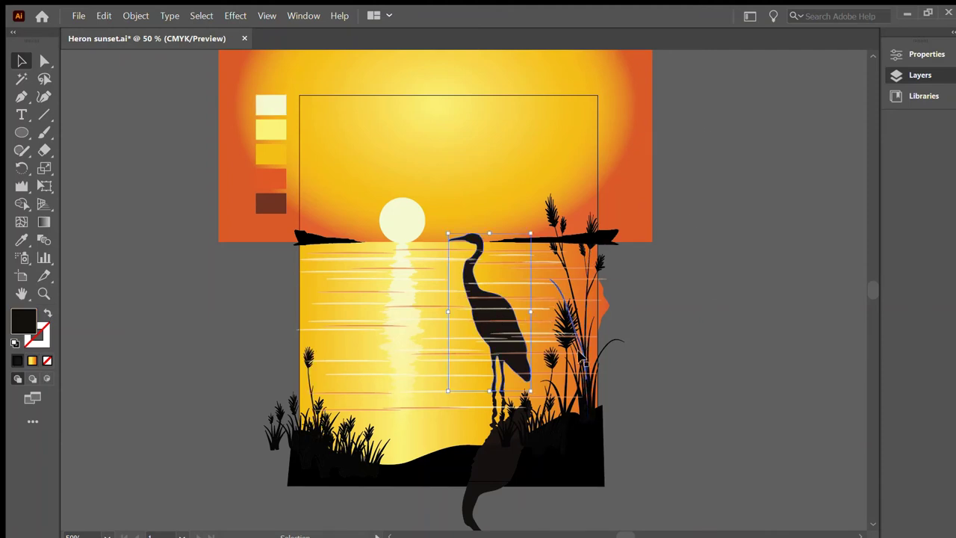
{"action": "left_click", "coordinate": [568, 329], "text": "shift"}
{"action": "left_click", "coordinate": [530, 425], "text": "shift"}
{"action": "left_click", "coordinate": [478, 493], "text": "shift"}
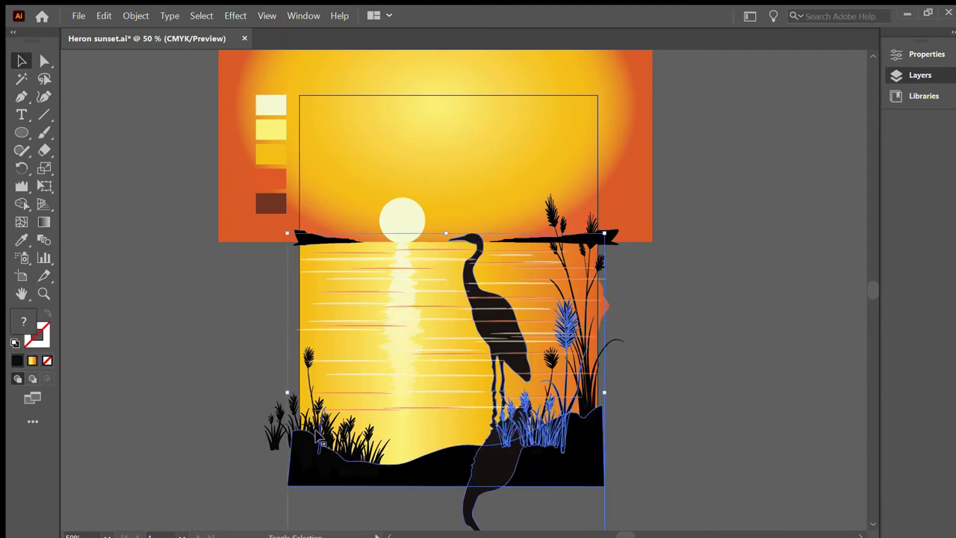
{"action": "left_click", "coordinate": [277, 429], "text": "shift"}
{"action": "left_click", "coordinate": [554, 226], "text": "shift"}
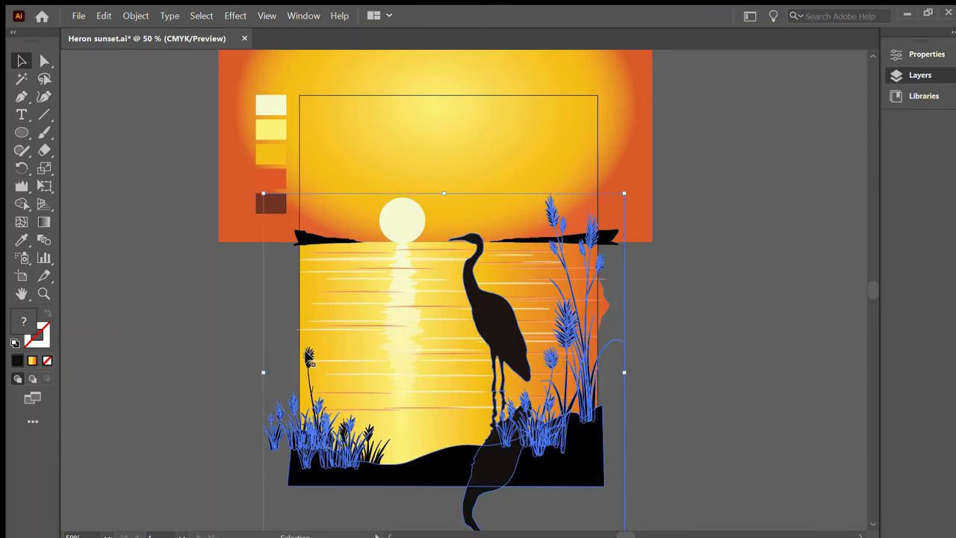
{"action": "left_click", "coordinate": [221, 342]}
{"action": "scroll", "coordinate": [605, 404], "scroll_direction": "up", "scroll_amount": 1}
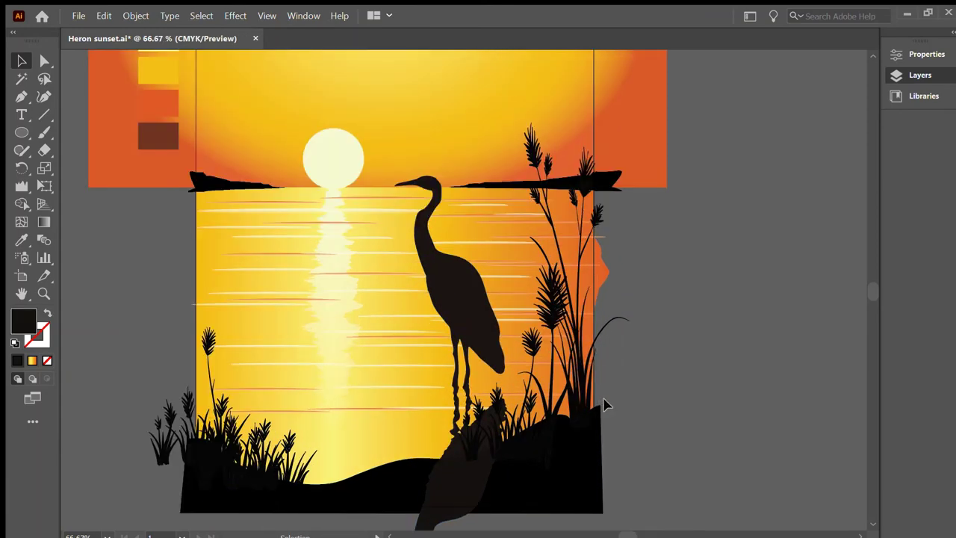
{"action": "scroll", "coordinate": [649, 321], "scroll_direction": "down", "scroll_amount": 1}
{"action": "scroll", "coordinate": [649, 316], "scroll_direction": "down", "scroll_amount": 1}
- Draw a curved bird wing and add a mirrored copy to form a bird
{"action": "scroll", "coordinate": [642, 316], "scroll_direction": "up", "scroll_amount": 2}
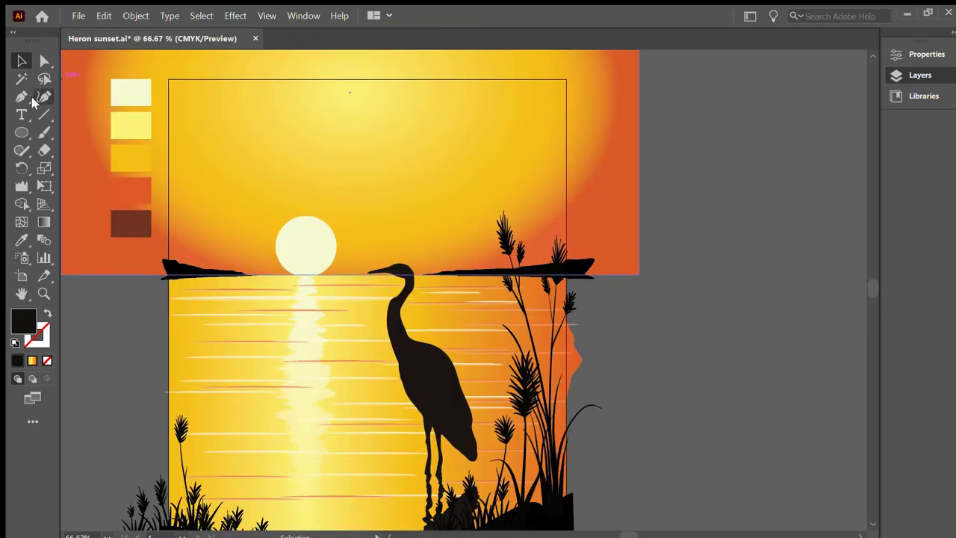
{"action": "left_click", "coordinate": [381, 179]}
{"action": "scroll", "coordinate": [390, 177], "scroll_direction": "up", "scroll_amount": 2}
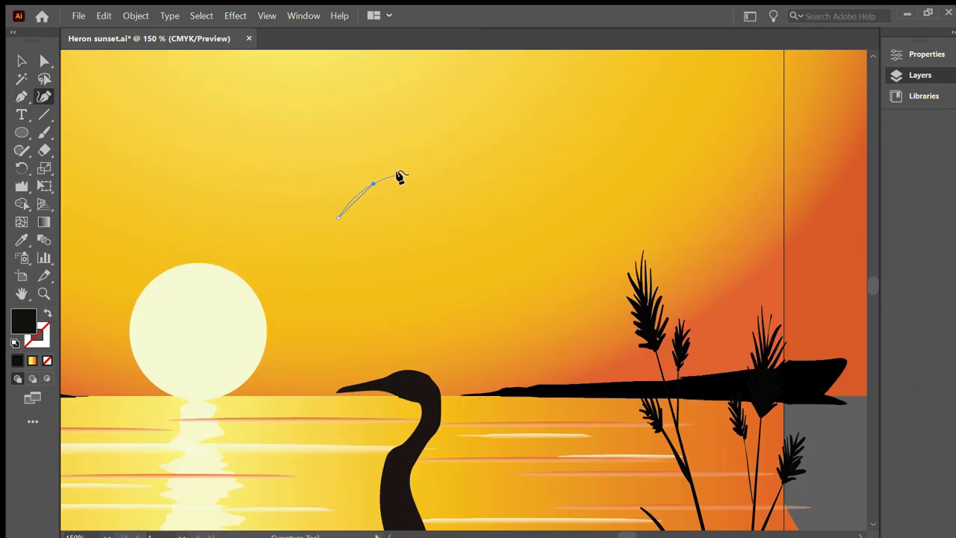
{"action": "key", "text": "v"}
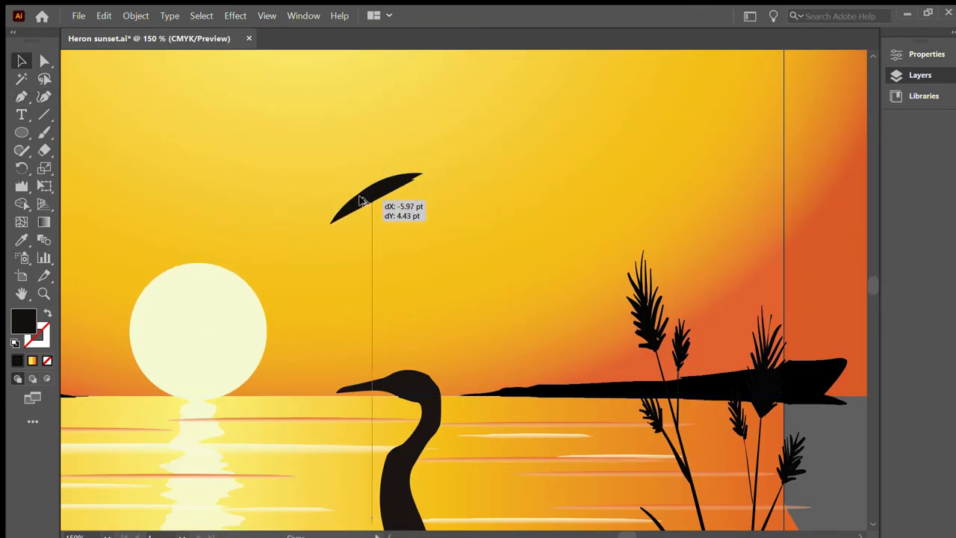
{"action": "mouse_move", "coordinate": [373, 203]}
{"action": "left_mouse_down"}
{"action": "mouse_move", "coordinate": [326, 196]}
{"action": "mouse_move", "coordinate": [333, 200]}
{"action": "left_mouse_up"}
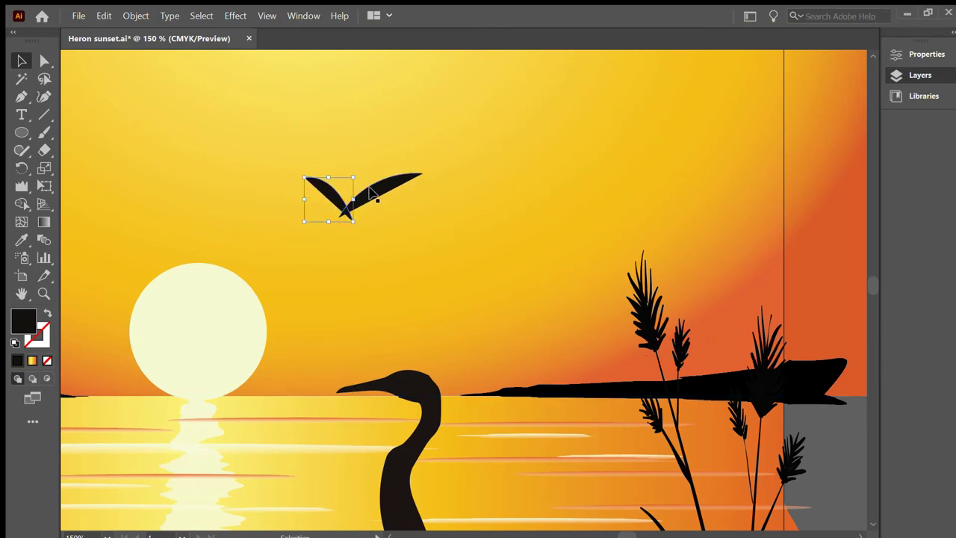
- Alt-drag smaller bird copies into the left sky, upper right sky and near the sun
{"action": "scroll", "coordinate": [585, 246], "scroll_direction": "down", "scroll_amount": 2}
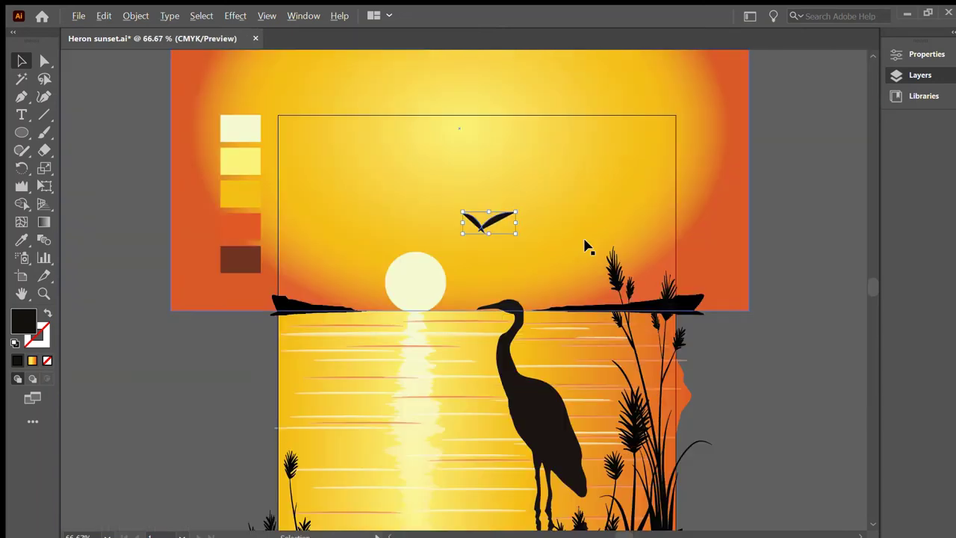
{"action": "mouse_move", "coordinate": [495, 221]}
{"action": "left_mouse_down"}
{"action": "mouse_move", "coordinate": [352, 218]}
{"action": "mouse_move", "coordinate": [356, 228]}
{"action": "mouse_move", "coordinate": [561, 155]}
{"action": "mouse_move", "coordinate": [361, 169]}
{"action": "left_mouse_up"}
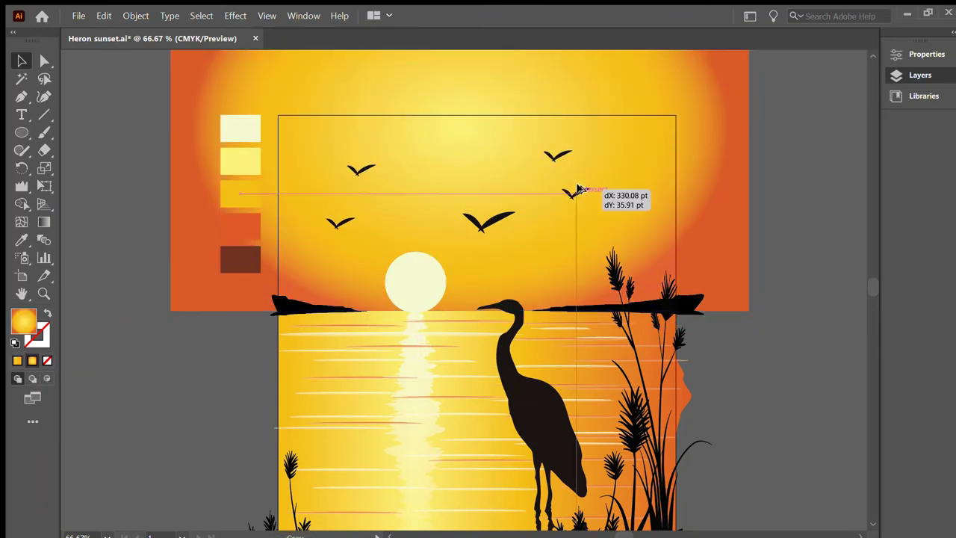
{"action": "mouse_move", "coordinate": [558, 155]}
{"action": "left_mouse_down"}
{"action": "mouse_move", "coordinate": [618, 229]}
{"action": "mouse_move", "coordinate": [333, 277]}
{"action": "left_mouse_up"}
{"action": "key", "text": "ctrl+minus"}
{"action": "key", "text": "v"}
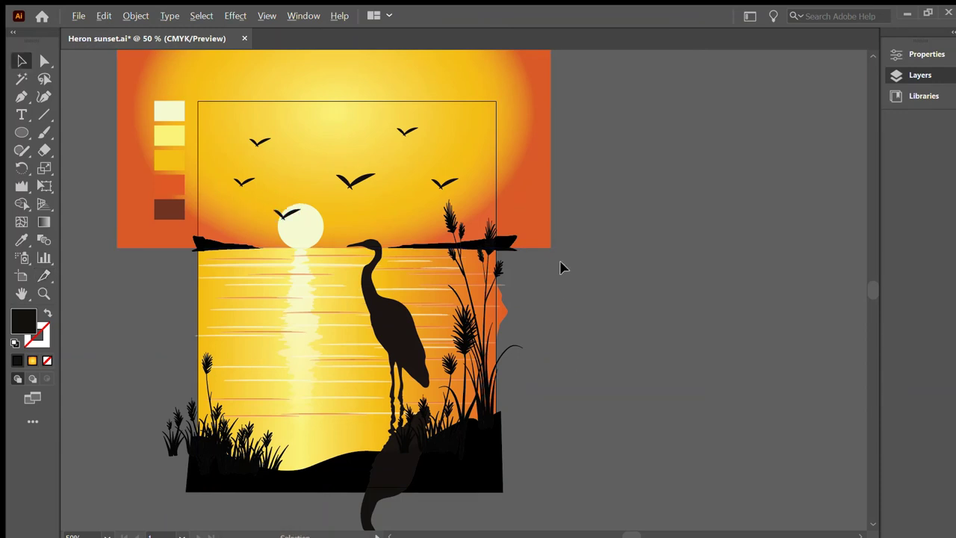
{"action": "key", "text": "ctrl+minus"}
{"action": "scroll", "coordinate": [648, 299], "scroll_direction": "up", "scroll_amount": 1}
{"action": "key", "text": "ctrl+plus"}
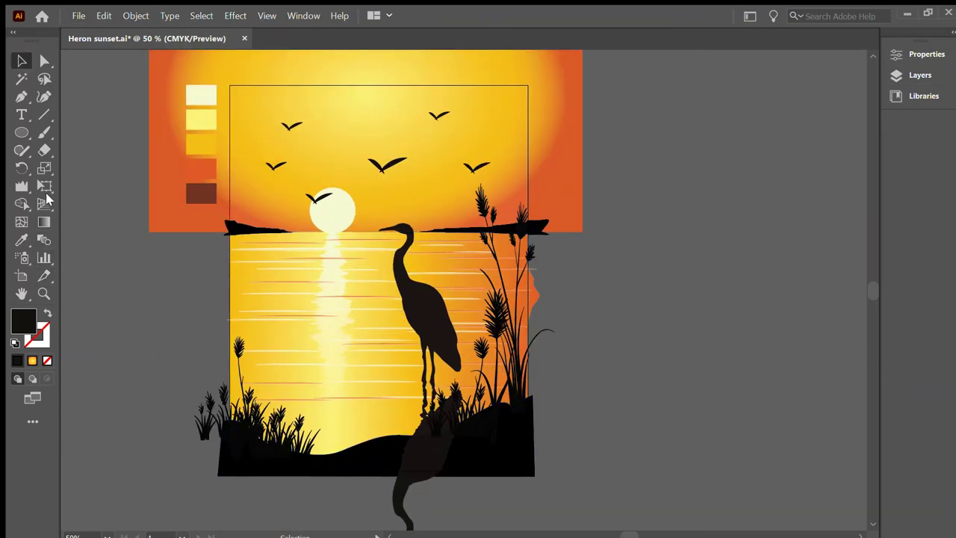
- Draw a dark pebble on the shoreline curve and place copies nearby, undoing stray ones
{"action": "key", "text": "p"}
{"action": "scroll", "coordinate": [324, 440], "scroll_direction": "up", "scroll_amount": 3}
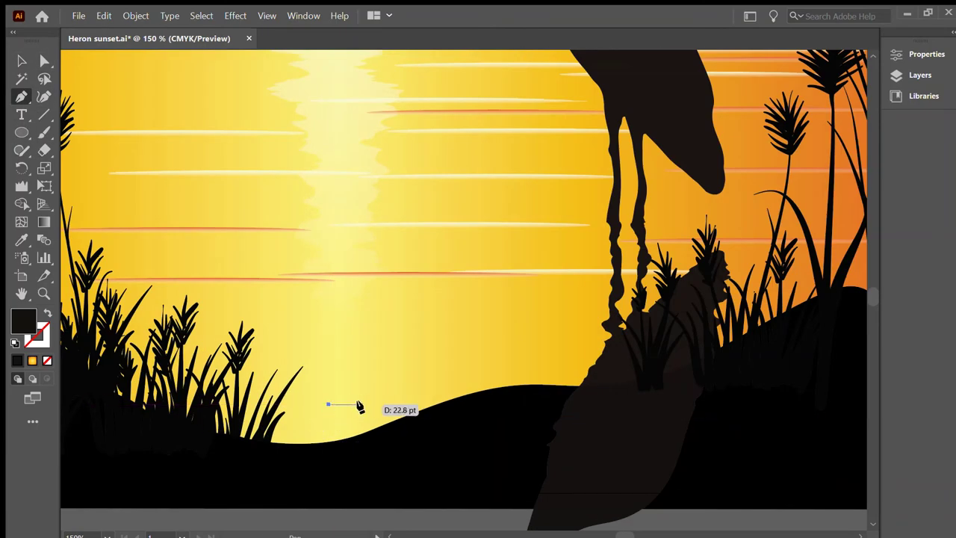
{"action": "left_click", "coordinate": [42, 95]}
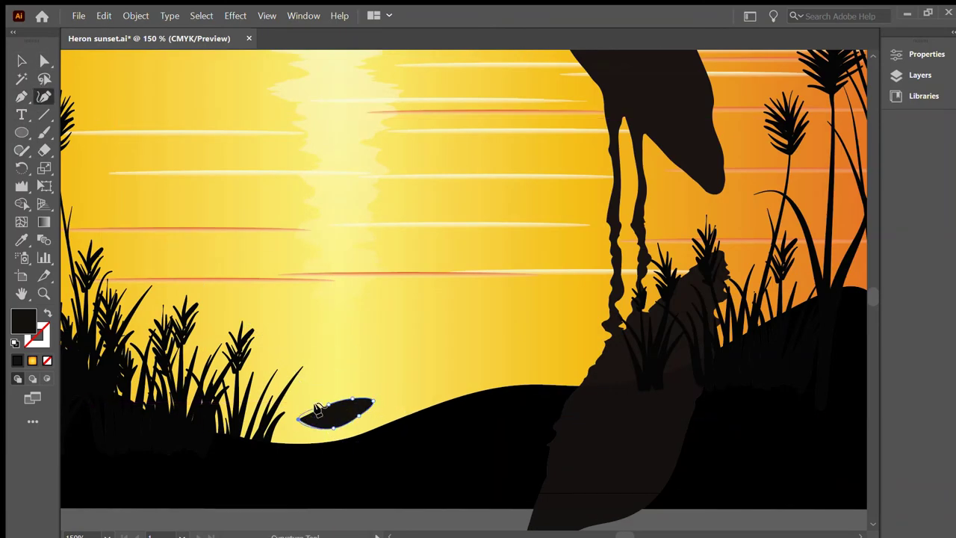
{"action": "left_click_drag", "start_coordinate": [336, 413], "coordinate": [418, 378]}
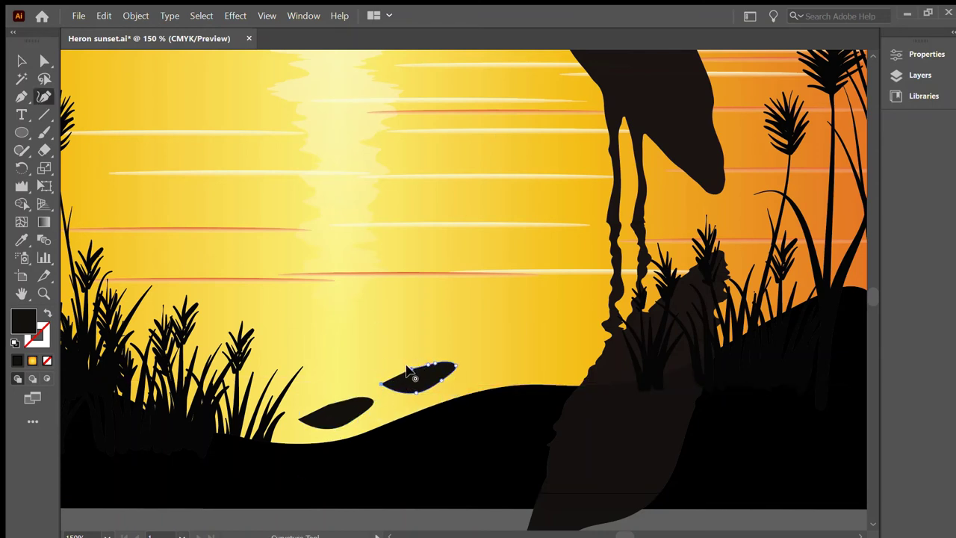
{"action": "key", "text": "ctrl+z"}
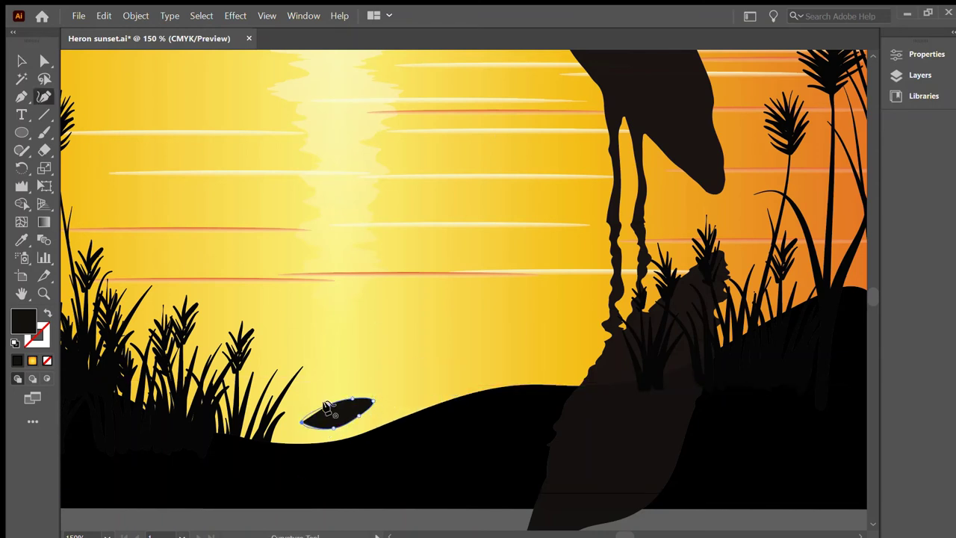
{"action": "key", "text": "v"}
{"action": "mouse_move", "coordinate": [336, 412]}
{"action": "left_mouse_down"}
{"action": "mouse_move", "coordinate": [415, 389]}
{"action": "mouse_move", "coordinate": [314, 384]}
{"action": "mouse_move", "coordinate": [454, 383]}
{"action": "mouse_move", "coordinate": [469, 393]}
{"action": "mouse_move", "coordinate": [358, 415]}
{"action": "left_mouse_up"}
{"action": "key", "text": "ctrl+z"}
{"action": "key", "text": "ctrl+z"}
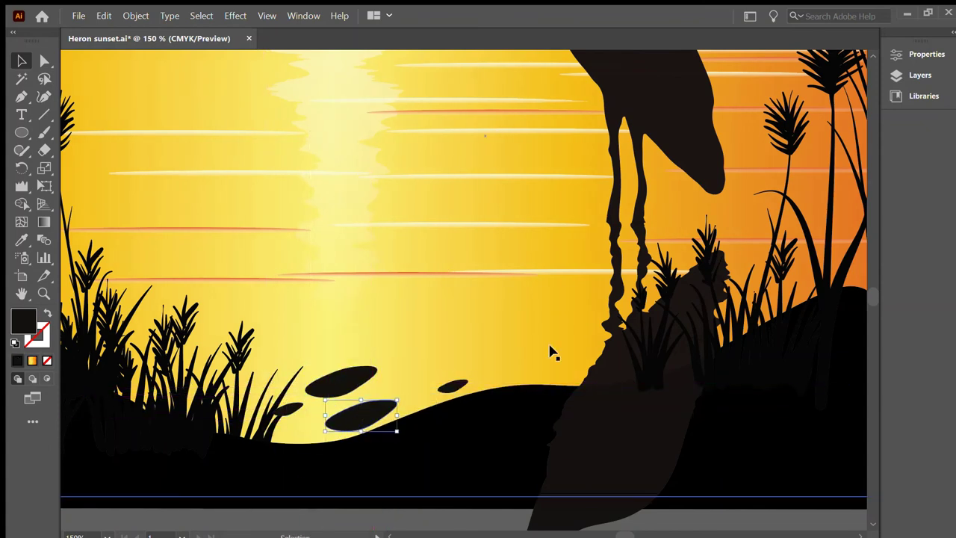
{"action": "key", "text": "ctrl+minus"}
{"action": "key", "text": "ctrl+minus"}
{"action": "key", "text": "ctrl+minus"}
{"action": "key", "text": "ctrl+minus"}
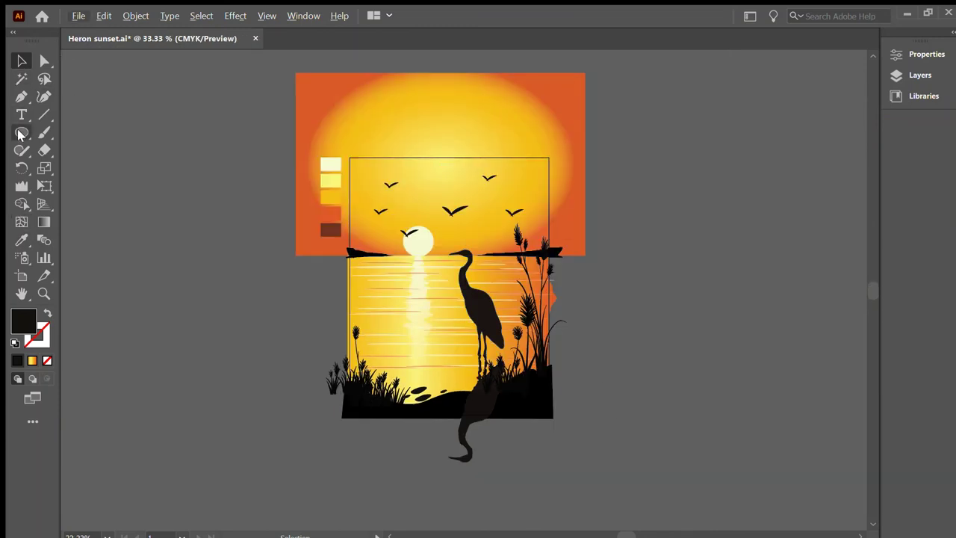
- Draw an artboard-sized rectangle, select all, clip with Ctrl+7 and fit the artboard in view
{"action": "left_click_drag", "start_coordinate": [350, 159], "coordinate": [550, 417]}
{"action": "key", "text": "ctrl+a"}
{"action": "key", "text": "ctrl+7"}
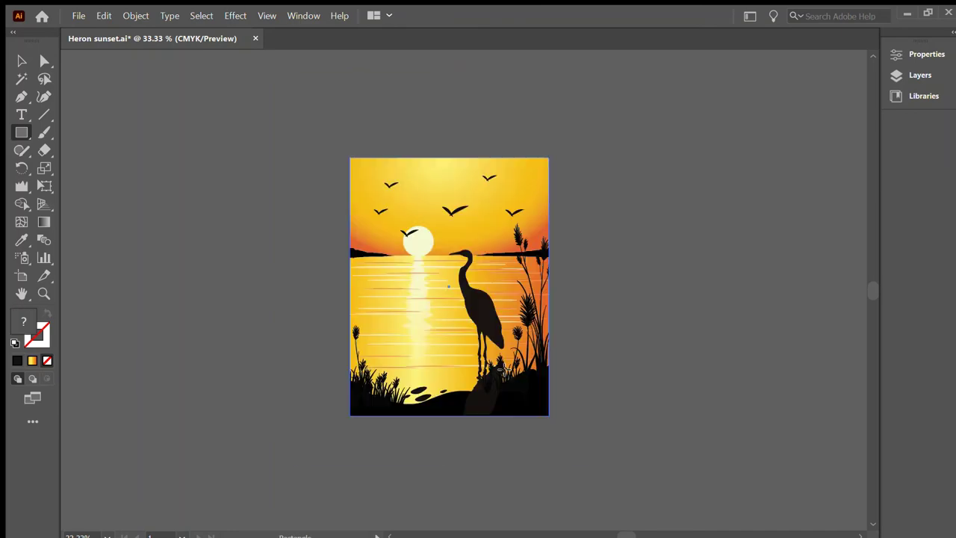
{"action": "key", "text": "v"}
{"action": "left_click", "coordinate": [142, 270]}
{"action": "key", "text": "ctrl+0"}
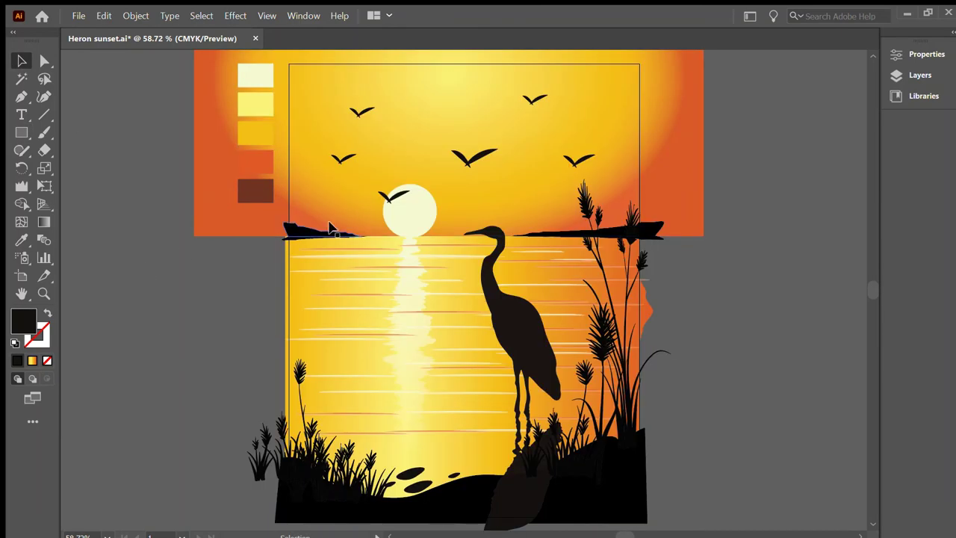
- Duplicate the sun circle and give the copy a white radial gradient fill
{"action": "left_click_drag", "start_coordinate": [406, 212], "coordinate": [342, 203]}
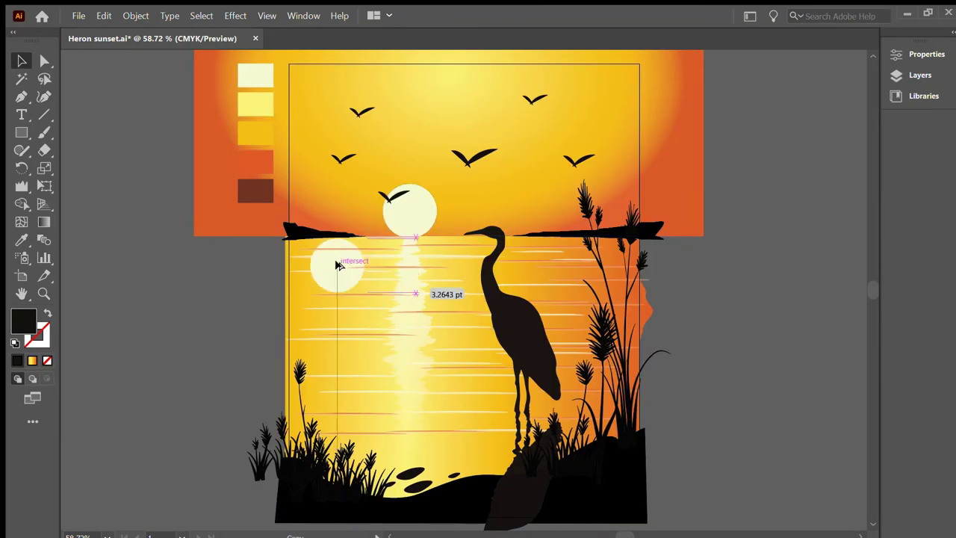
{"action": "key", "text": "period"}
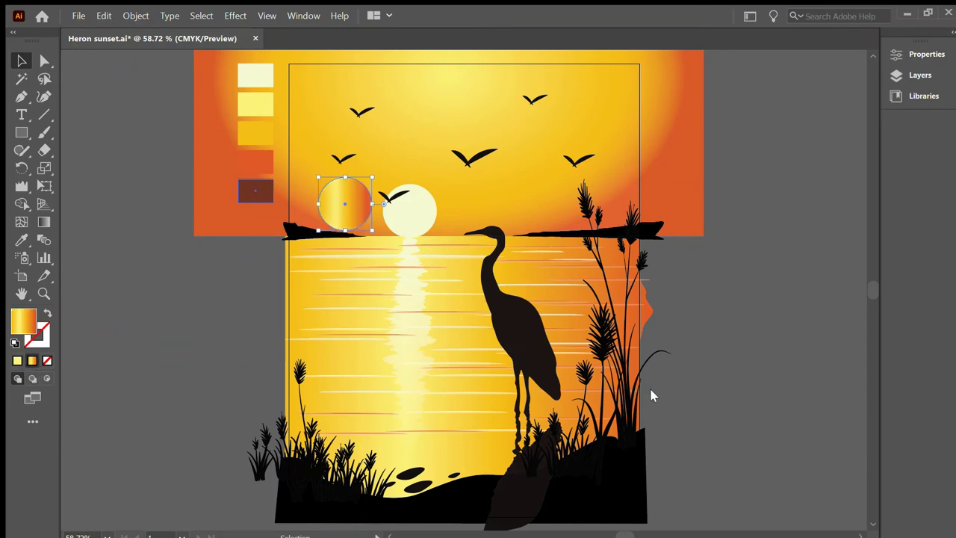
{"action": "key", "text": "period"}
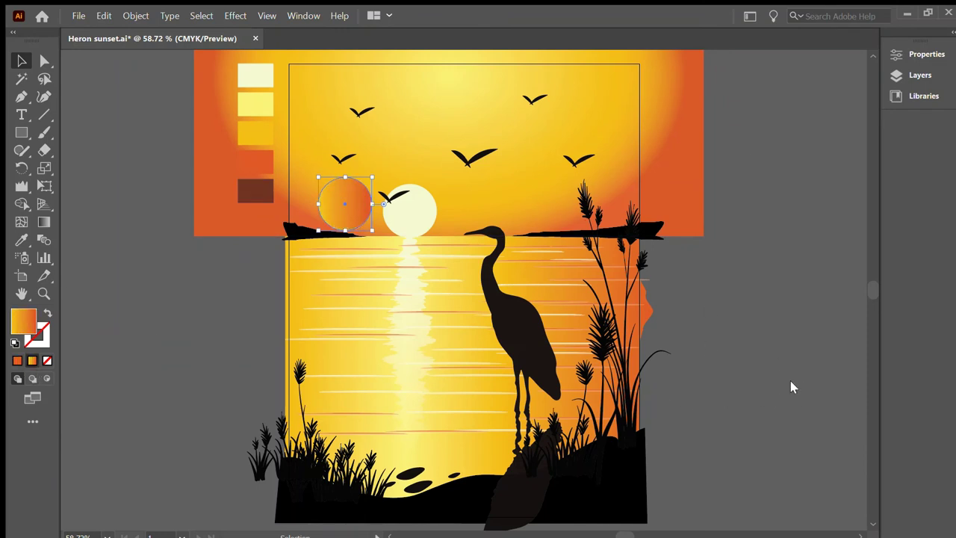
{"action": "key", "text": "period"}
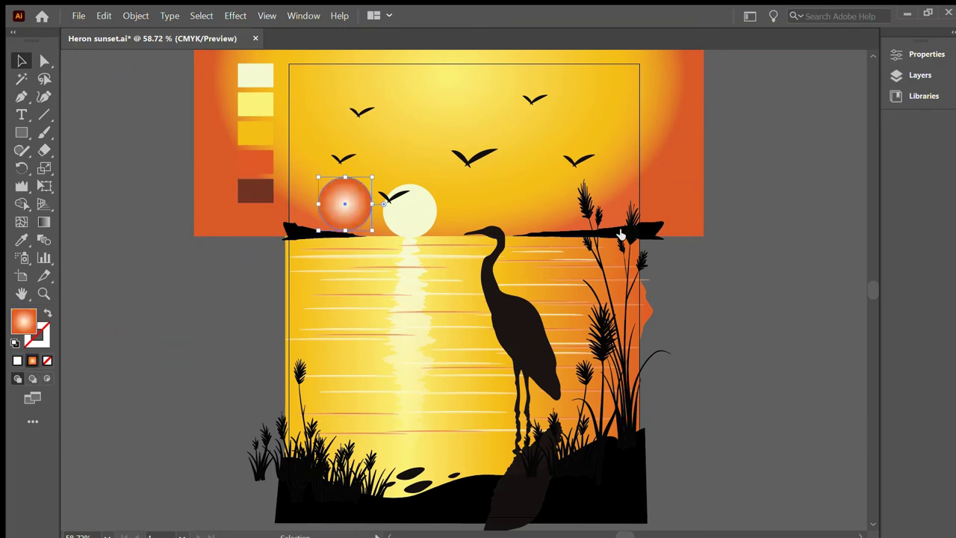
{"action": "key", "text": "comma"}
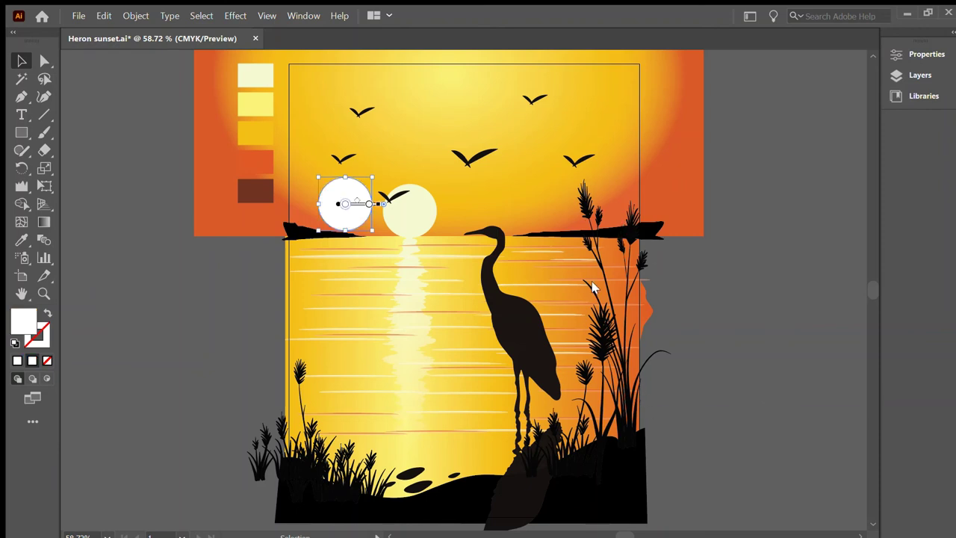
{"action": "key", "text": "g"}
{"action": "left_click", "coordinate": [255, 74]}
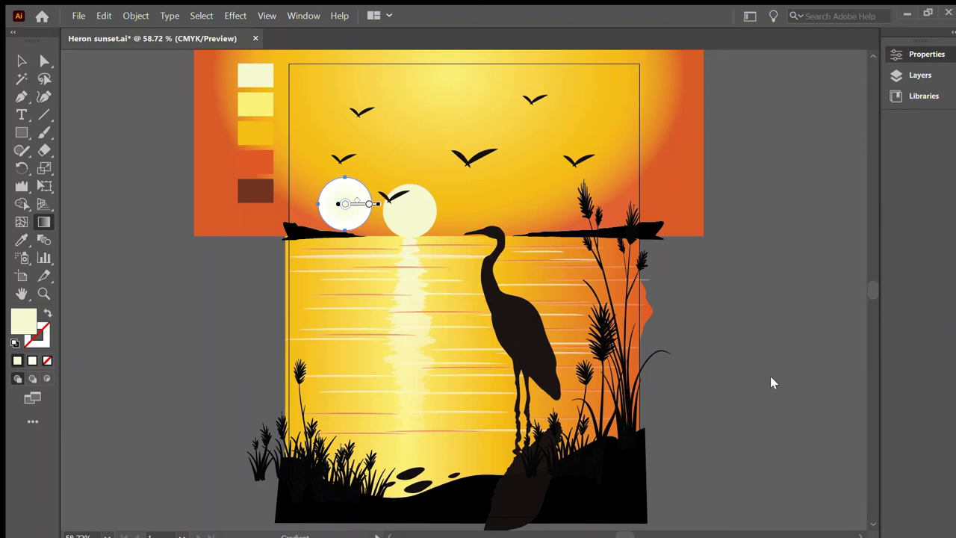
{"action": "key", "text": "ctrl+z"}
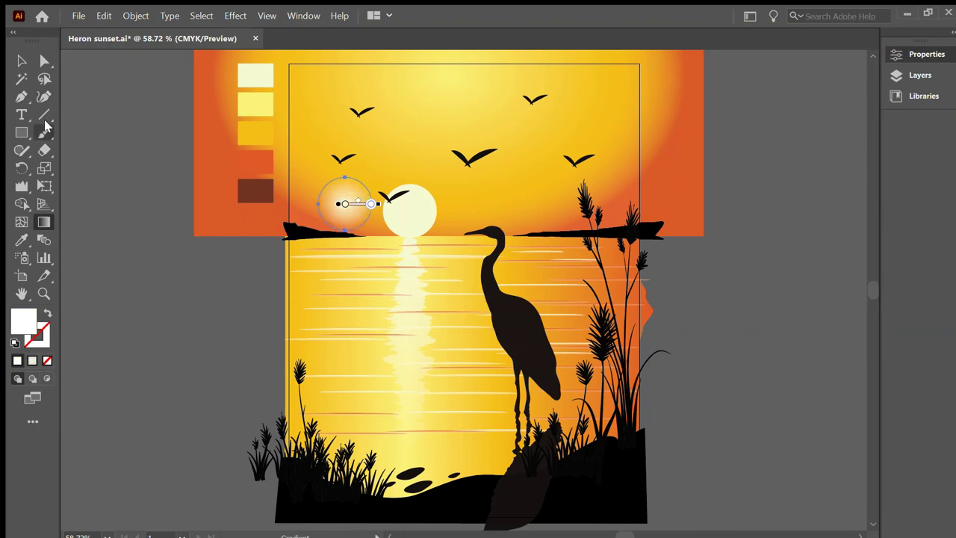
- Enlarge the gradient circle, centre it on the sun and adjust its radial gradient
{"action": "key", "text": "v"}
{"action": "left_click_drag", "start_coordinate": [370, 229], "coordinate": [505, 364]}
{"action": "left_click_drag", "start_coordinate": [457, 203], "coordinate": [387, 105]}
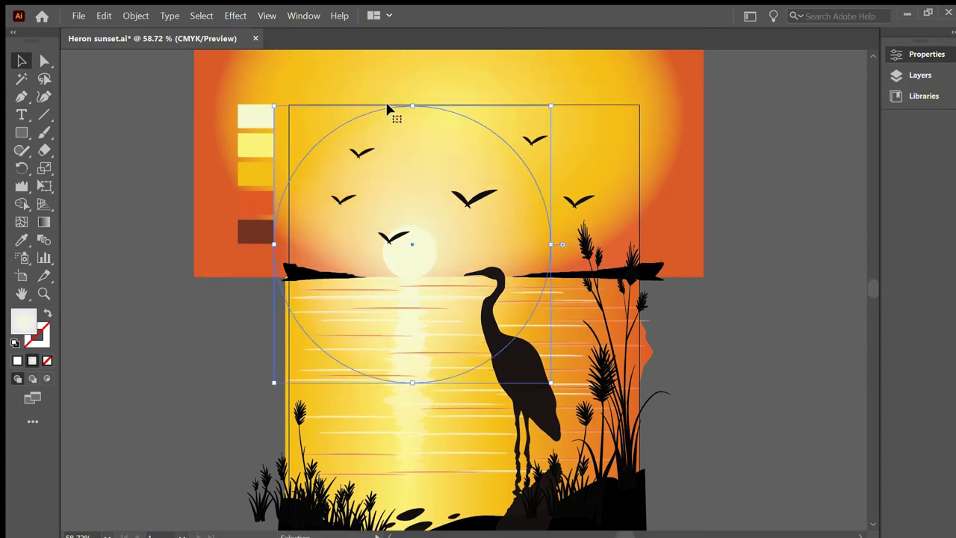
{"action": "key", "text": "g"}
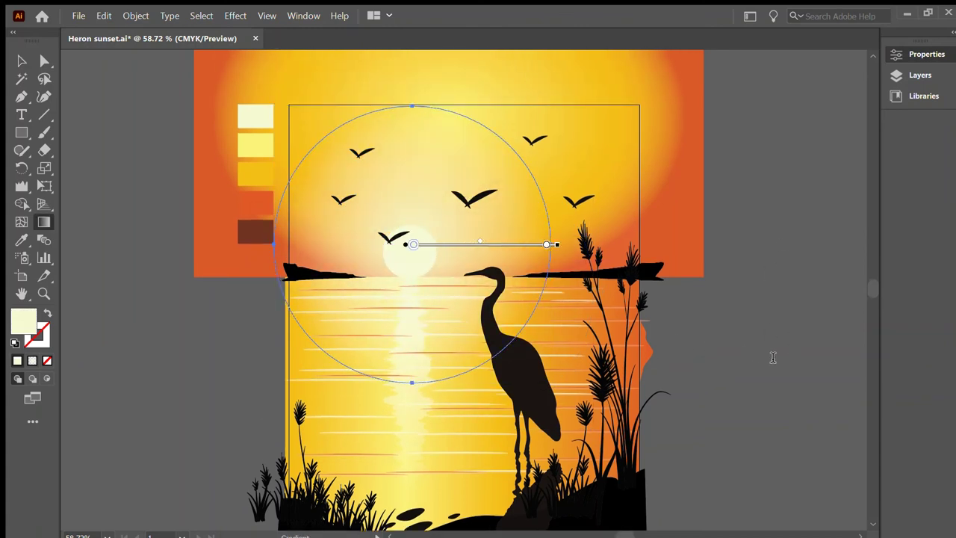
{"action": "key", "text": "v"}
{"action": "left_click", "coordinate": [166, 389]}
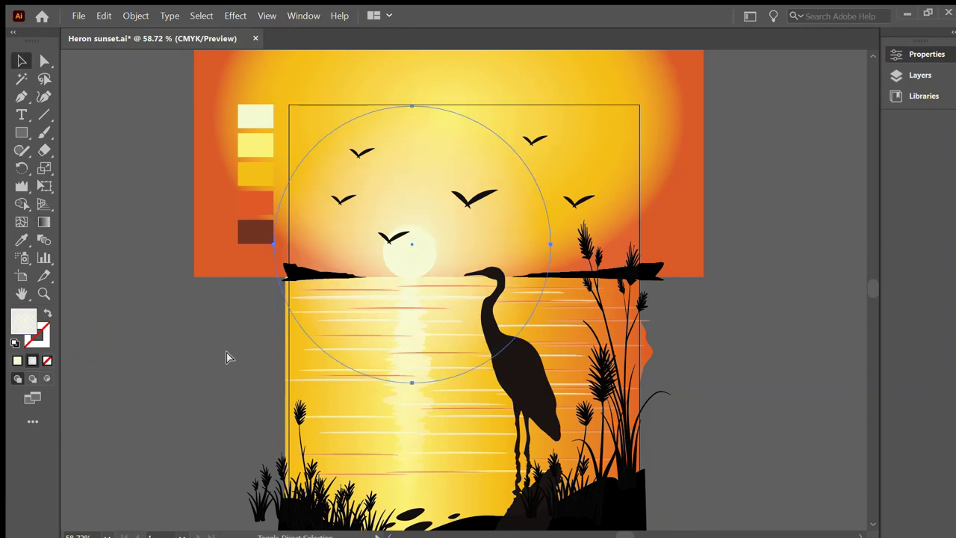
{"action": "key", "text": "ctrl+minus"}
- Draw a rectangle sized to the artboard and select all the artwork
{"action": "left_click_drag", "start_coordinate": [292, 122], "coordinate": [426, 342]}
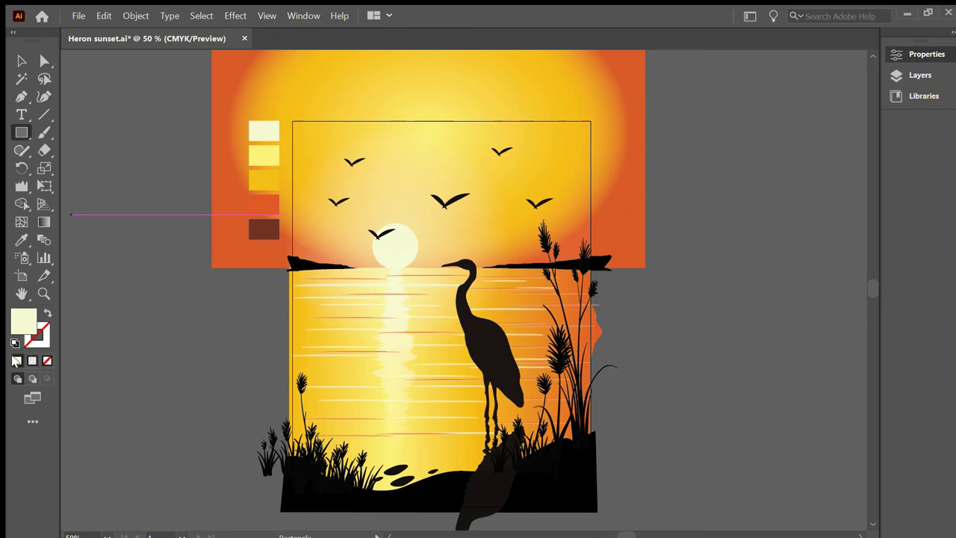
{"action": "left_click_drag", "start_coordinate": [293, 122], "coordinate": [593, 513]}
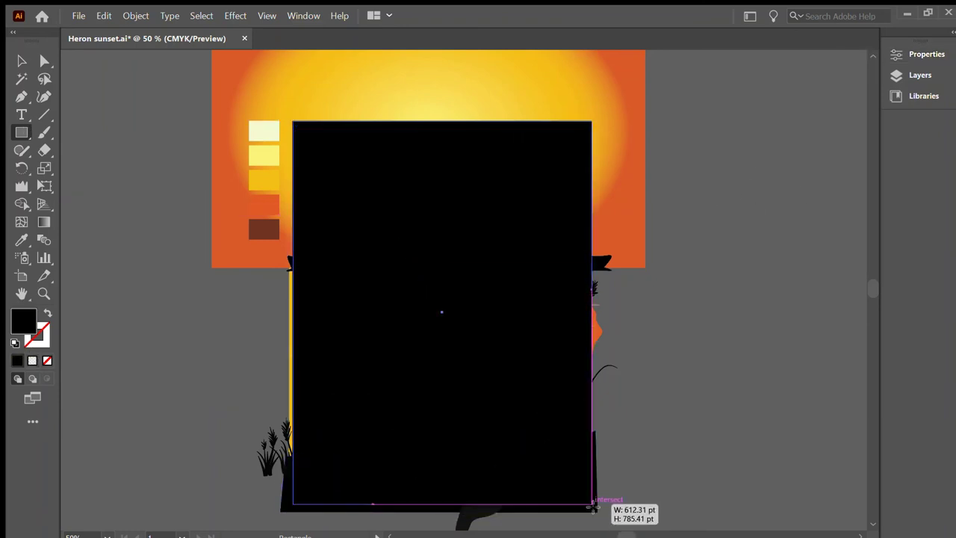
{"action": "mouse_move", "coordinate": [593, 512]}
{"action": "left_mouse_down"}
{"action": "mouse_move", "coordinate": [596, 495]}
{"action": "mouse_move", "coordinate": [595, 508]}
{"action": "left_mouse_up"}
{"action": "key", "text": "ctrl+a"}
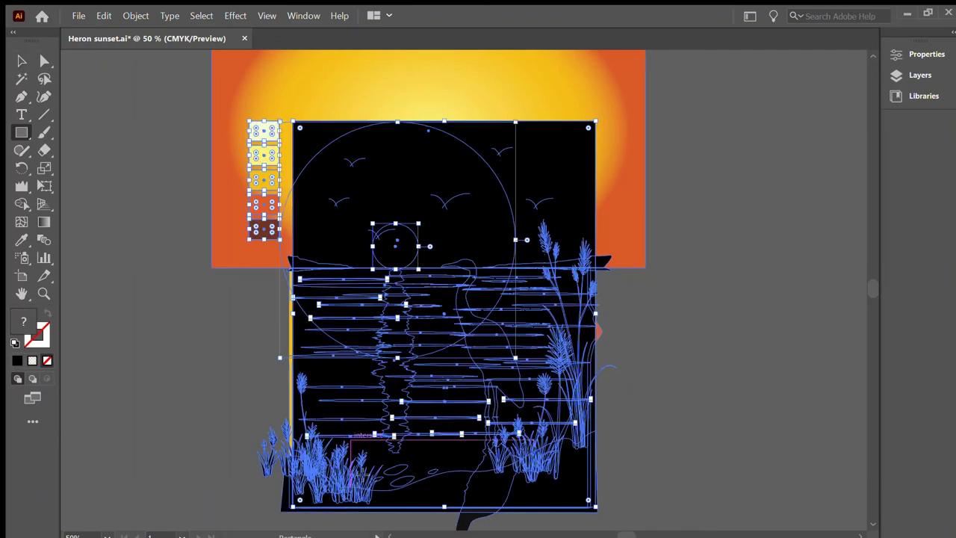
{"action": "scroll", "coordinate": [331, 410], "scroll_direction": "up", "scroll_amount": 3}
{"action": "scroll", "coordinate": [298, 418], "scroll_direction": "down", "scroll_amount": 2}
{"action": "scroll", "coordinate": [266, 427], "scroll_direction": "up", "scroll_amount": 2}
{"action": "scroll", "coordinate": [265, 428], "scroll_direction": "up", "scroll_amount": 2}
{"action": "key", "text": "v"}
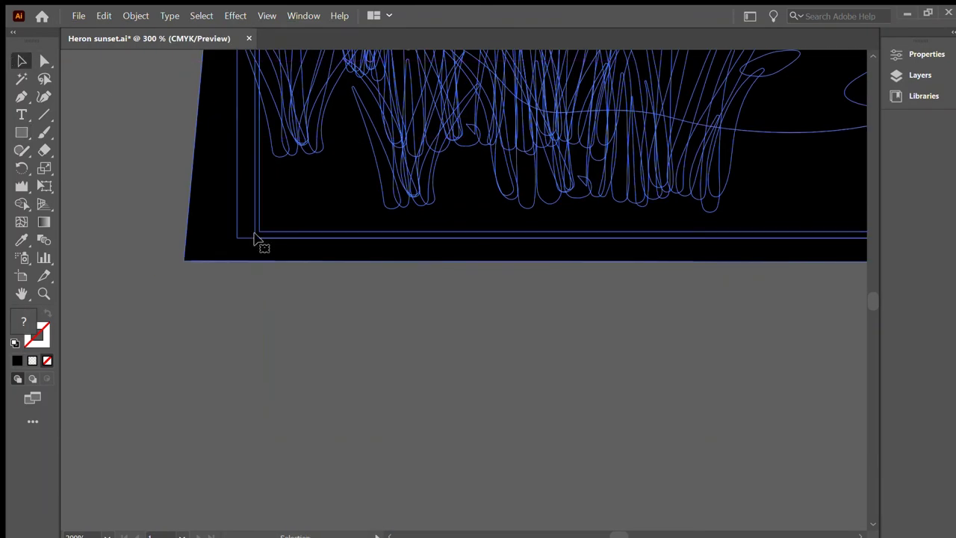
- Bring the black rectangle to the front
{"action": "left_click", "coordinate": [253, 227]}
{"action": "scroll", "coordinate": [283, 299], "scroll_direction": "down", "scroll_amount": 4}
{"action": "left_click", "coordinate": [312, 362]}
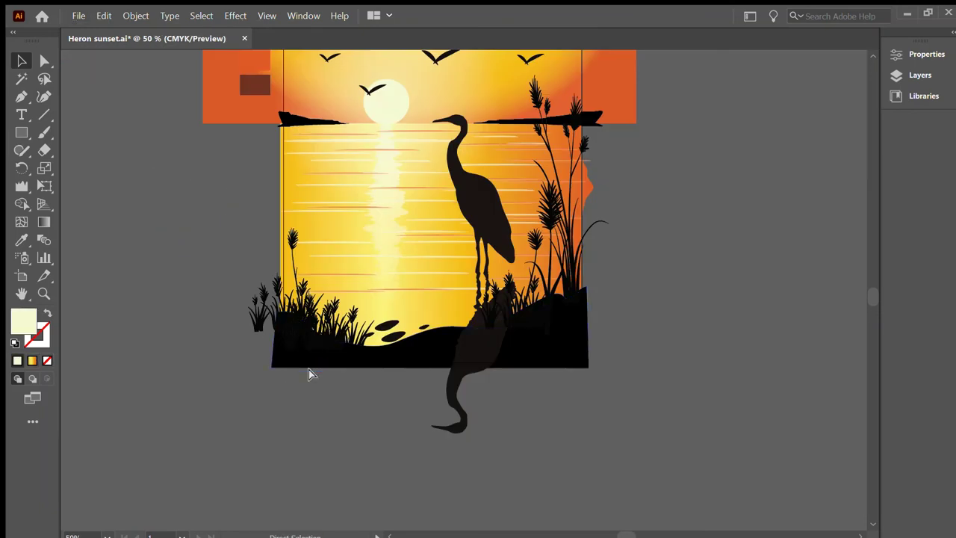
{"action": "key", "text": "ctrl+shift+bracketright"}
{"action": "scroll", "coordinate": [277, 177], "scroll_direction": "up", "scroll_amount": 2}
{"action": "left_click_drag", "start_coordinate": [284, 207], "coordinate": [269, 219]}
{"action": "scroll", "coordinate": [246, 112], "scroll_direction": "down", "scroll_amount": 4}
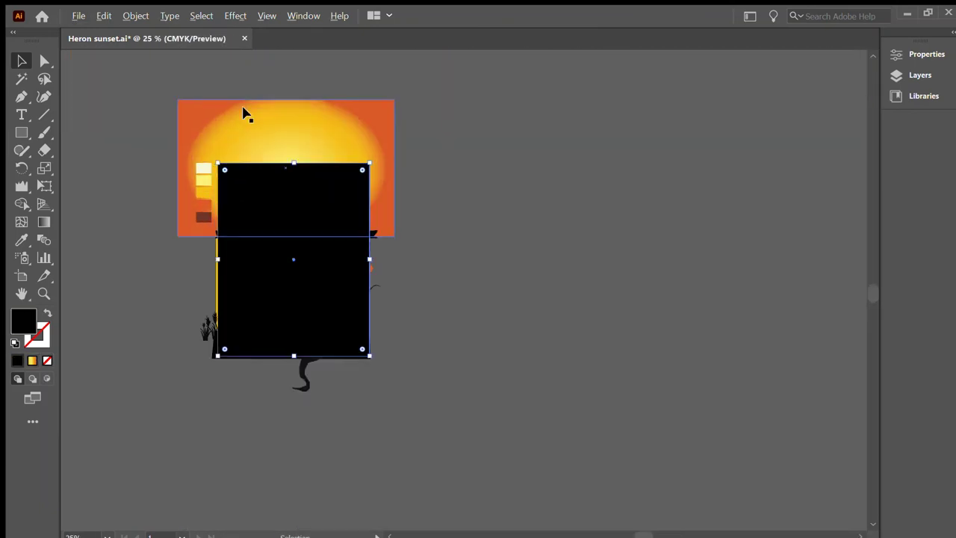
{"action": "scroll", "coordinate": [533, 405], "scroll_direction": "up", "scroll_amount": 1}
{"action": "scroll", "coordinate": [448, 441], "scroll_direction": "up", "scroll_amount": 6}
{"action": "scroll", "coordinate": [448, 425], "scroll_direction": "down", "scroll_amount": 2}
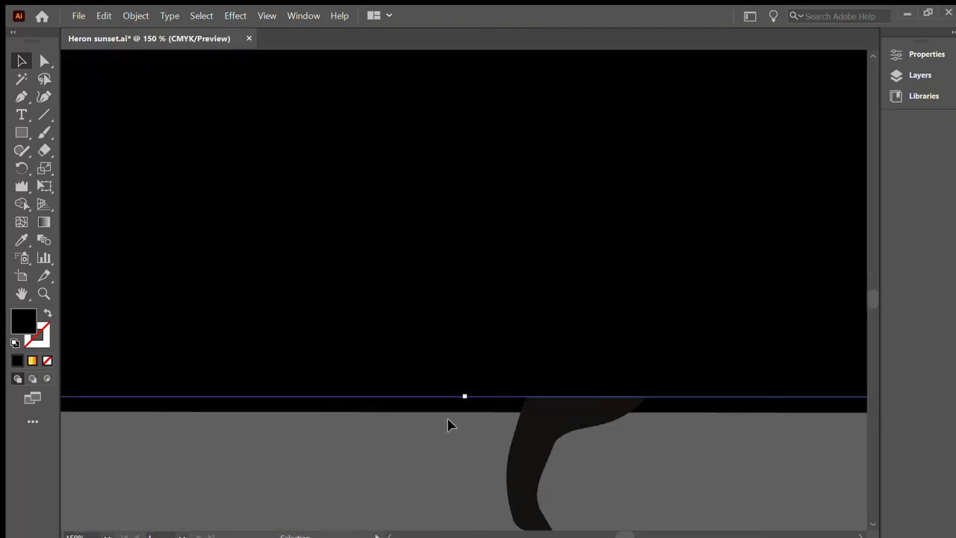
- Extend the rectangle's bottom edge to the artboard bottom and clip the artwork to it
{"action": "left_click_drag", "start_coordinate": [465, 395], "coordinate": [490, 411]}
{"action": "scroll", "coordinate": [465, 431], "scroll_direction": "down", "scroll_amount": 3}
{"action": "scroll", "coordinate": [224, 353], "scroll_direction": "up", "scroll_amount": 2}
{"action": "scroll", "coordinate": [164, 351], "scroll_direction": "down", "scroll_amount": 1}
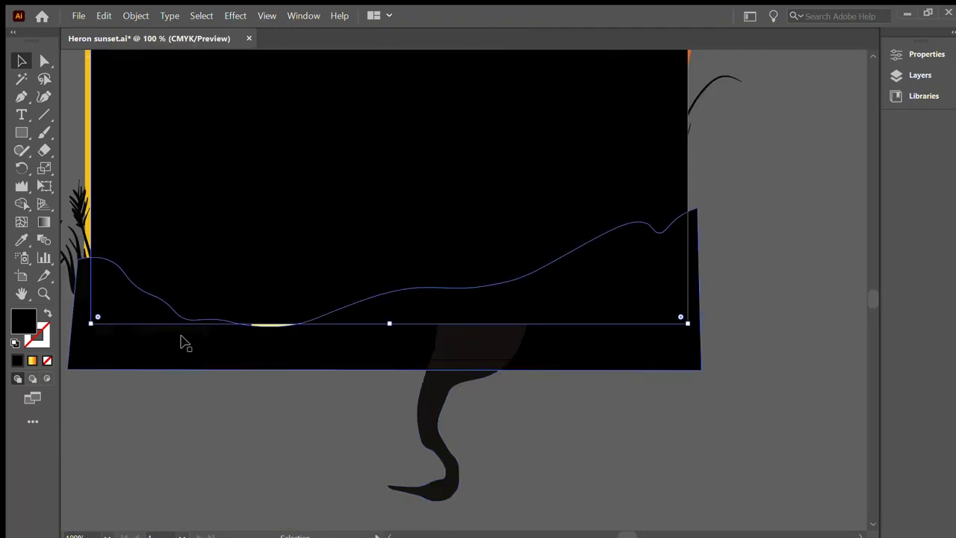
{"action": "left_click_drag", "start_coordinate": [389, 324], "coordinate": [389, 366]}
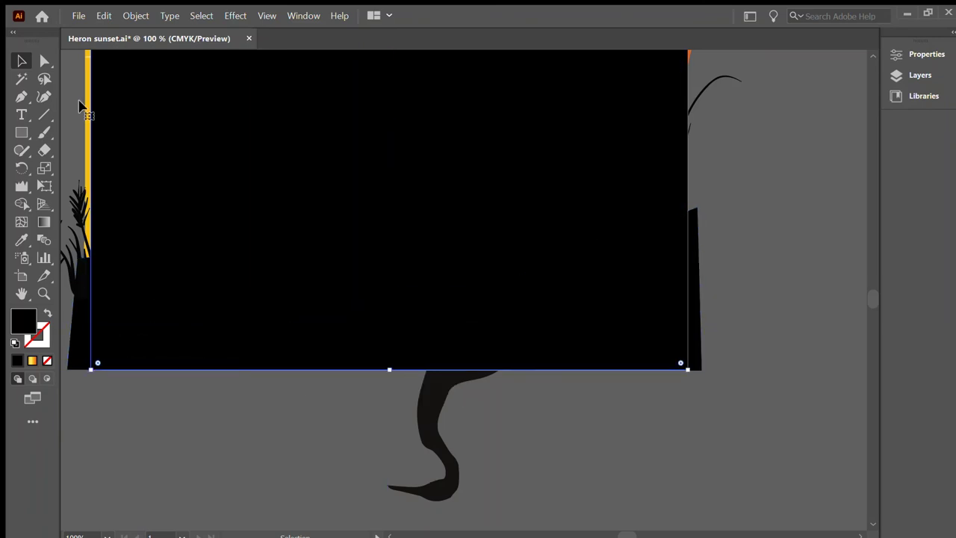
{"action": "scroll", "coordinate": [324, 451], "scroll_direction": "down", "scroll_amount": 3}
{"action": "scroll", "coordinate": [291, 357], "scroll_direction": "down", "scroll_amount": 1}
{"action": "key", "text": "ctrl+7"}
{"action": "left_click", "coordinate": [299, 484]}
{"action": "key", "text": "ctrl+0"}
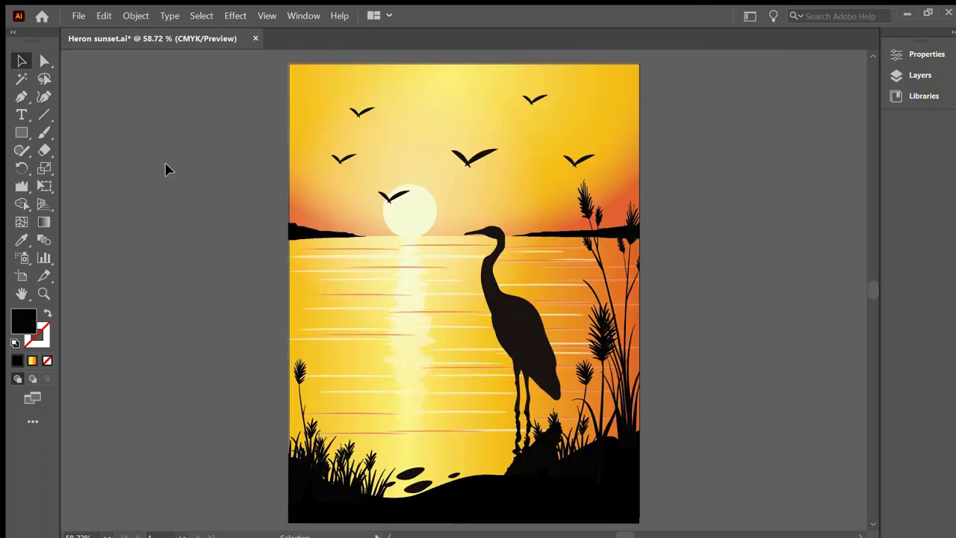